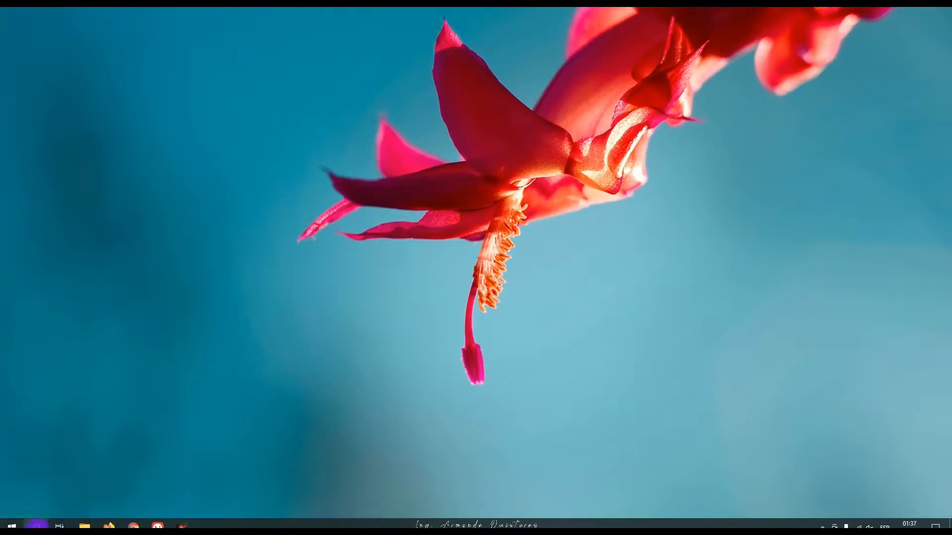
Step: Find Excel through the system search and launch it
left_click(37, 525)
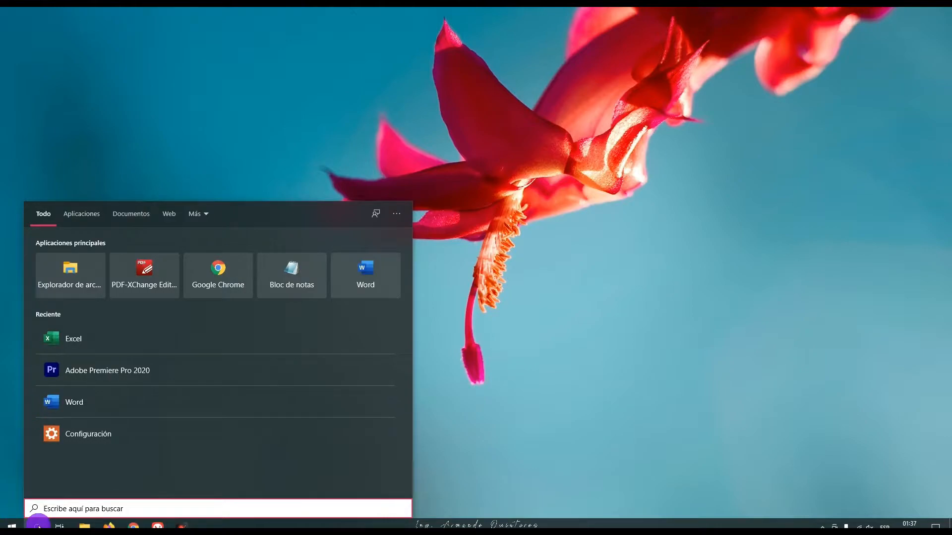
type("exc")
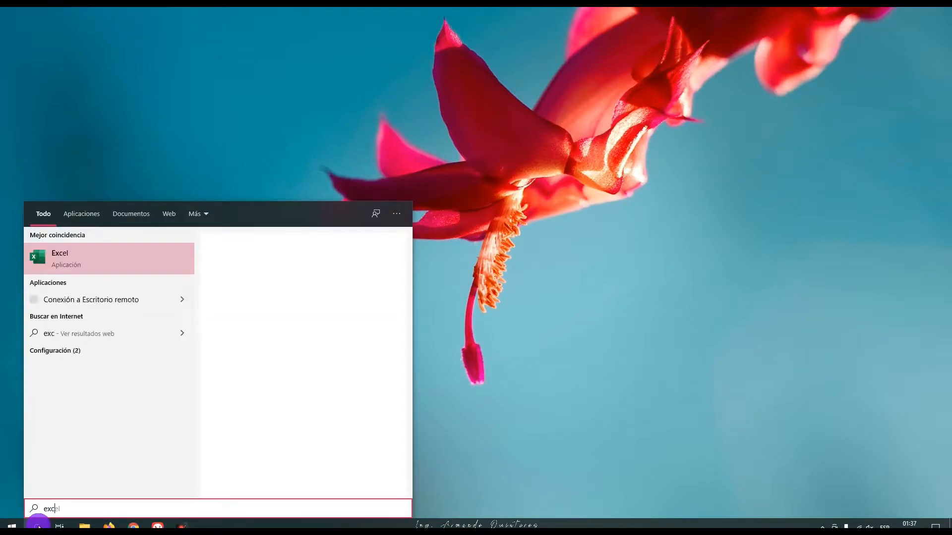
type("e")
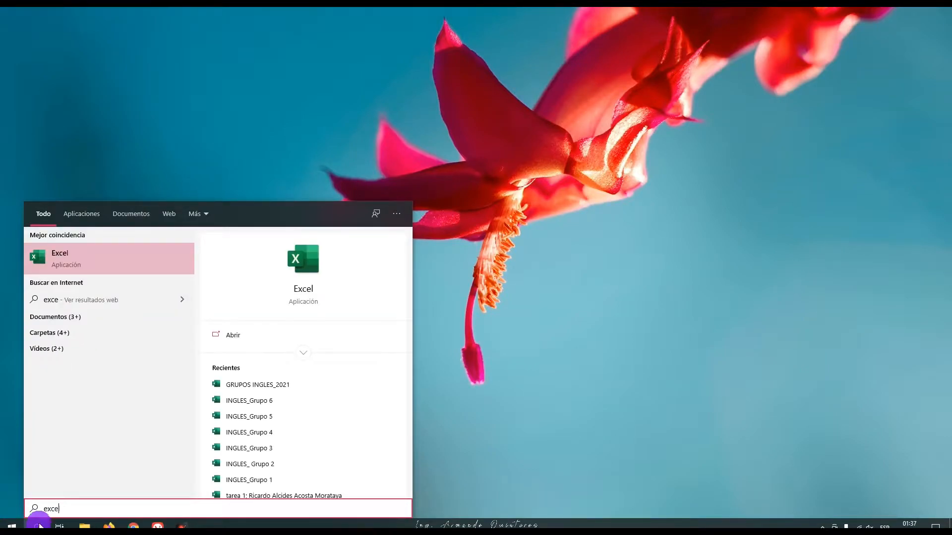
left_click(55, 261)
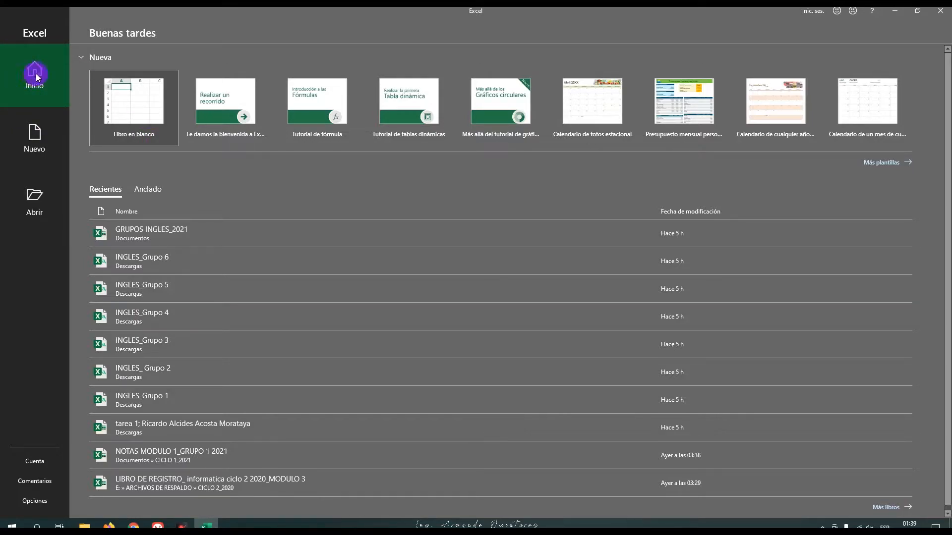
Step: View the start screen's new-workbook templates and file-opening page, and close Excel
left_click(37, 133)
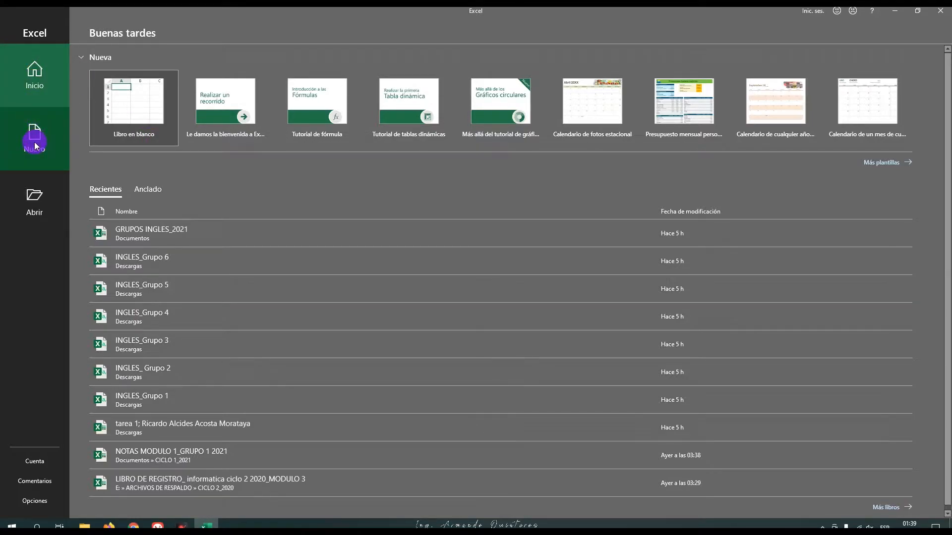
left_click(34, 142)
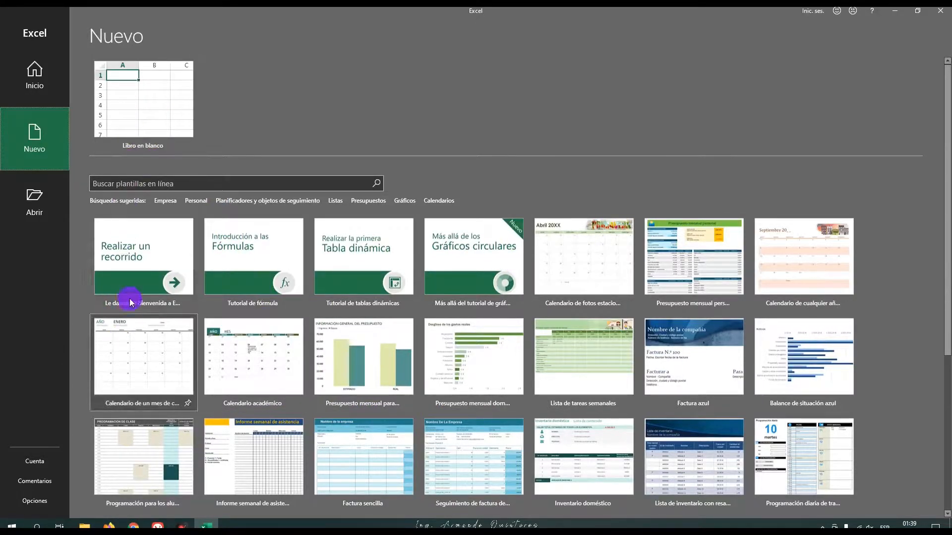
left_click(30, 205)
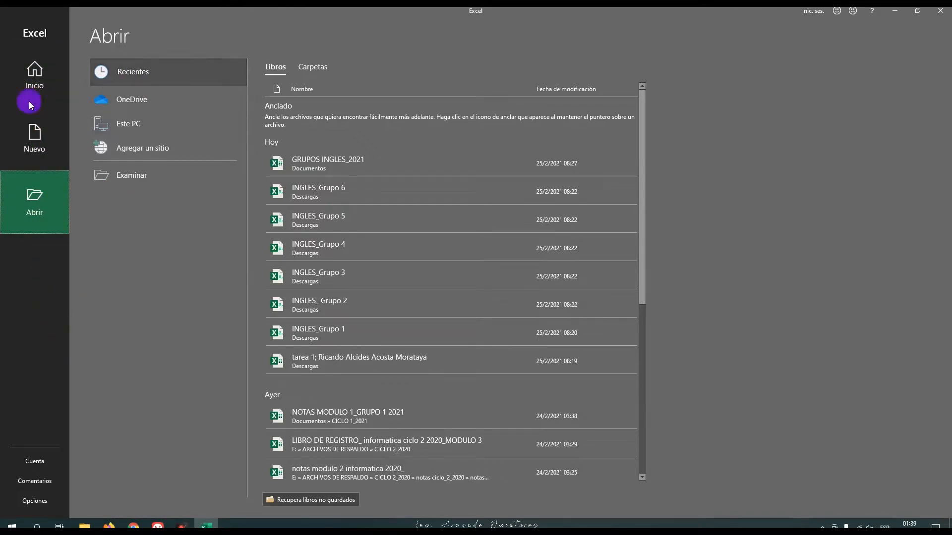
left_click(947, 17)
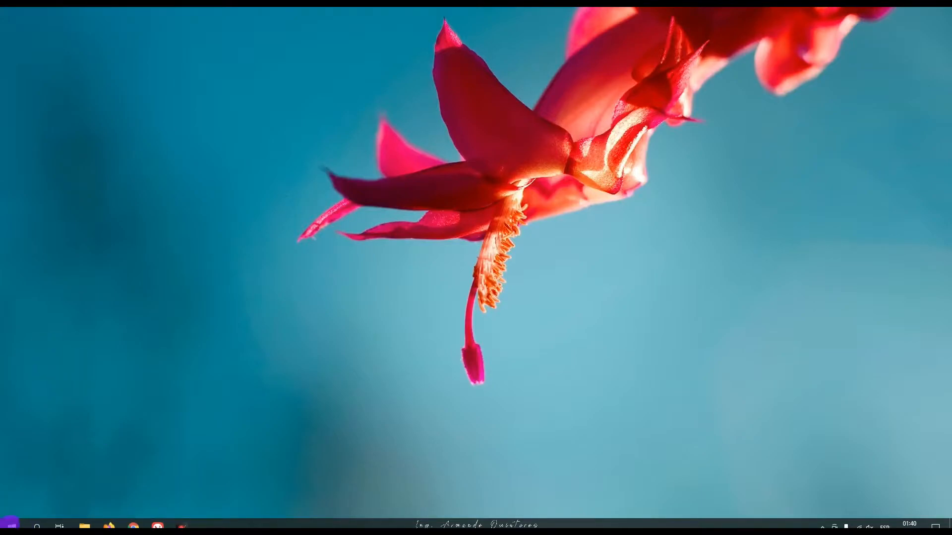
Step: Launch Excel from the alphabetical list of installed applications
left_click(12, 524)
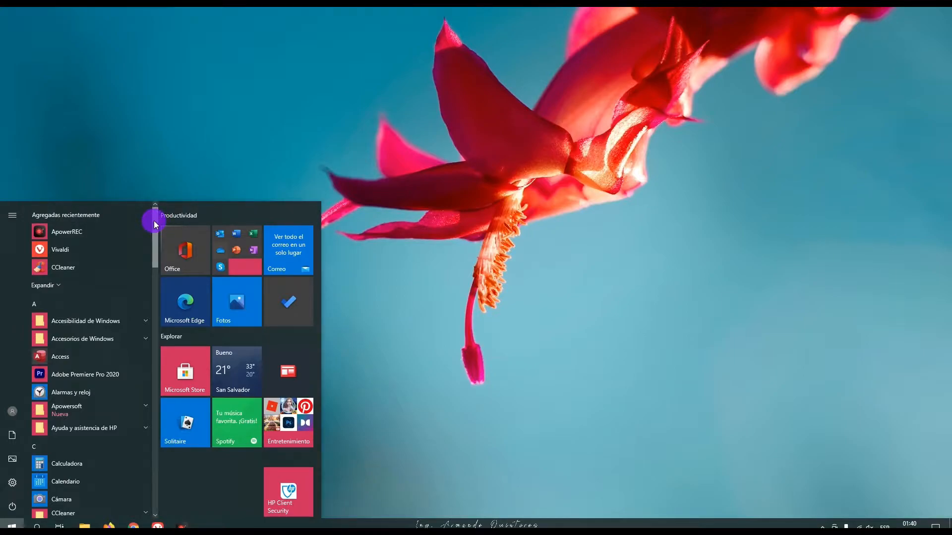
left_click_drag(153, 221, 158, 260)
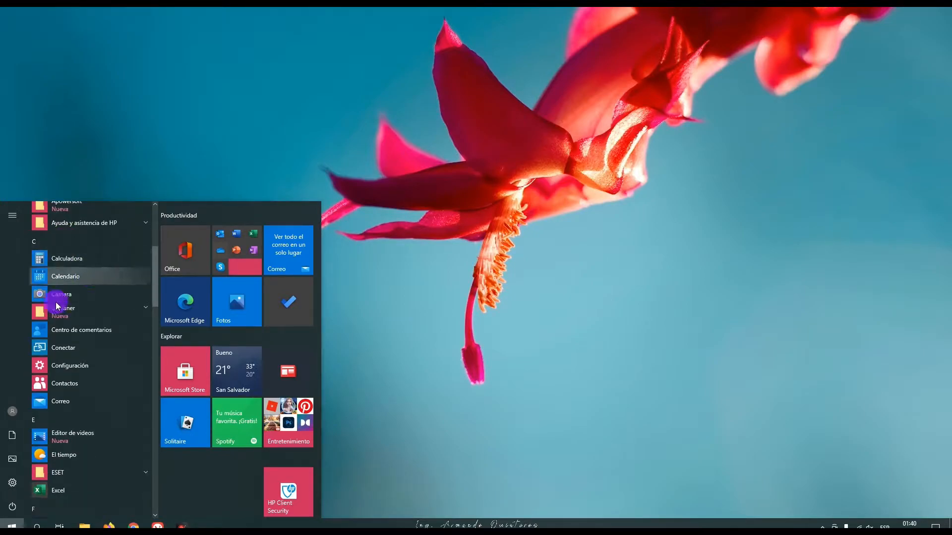
left_click(47, 436)
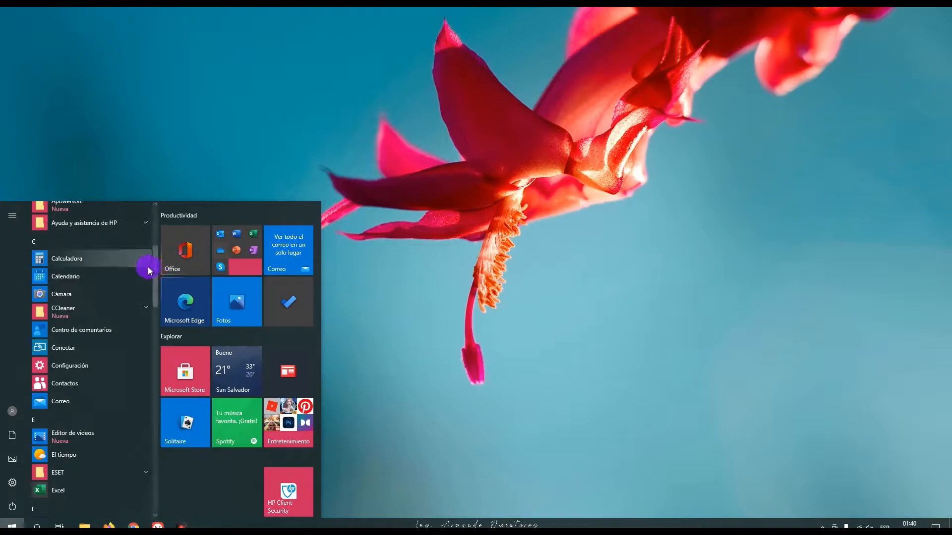
left_click_drag(153, 268, 154, 302)
left_click(56, 325)
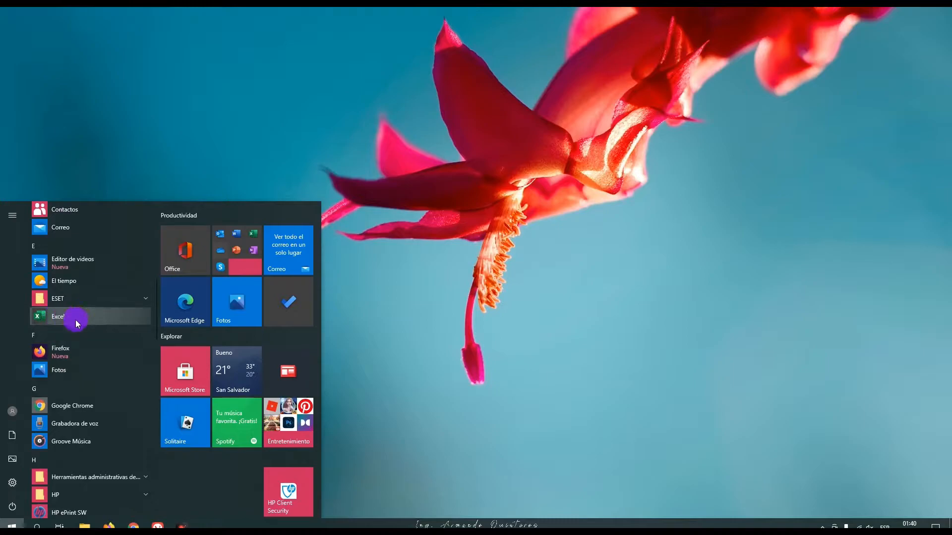
left_click(75, 320)
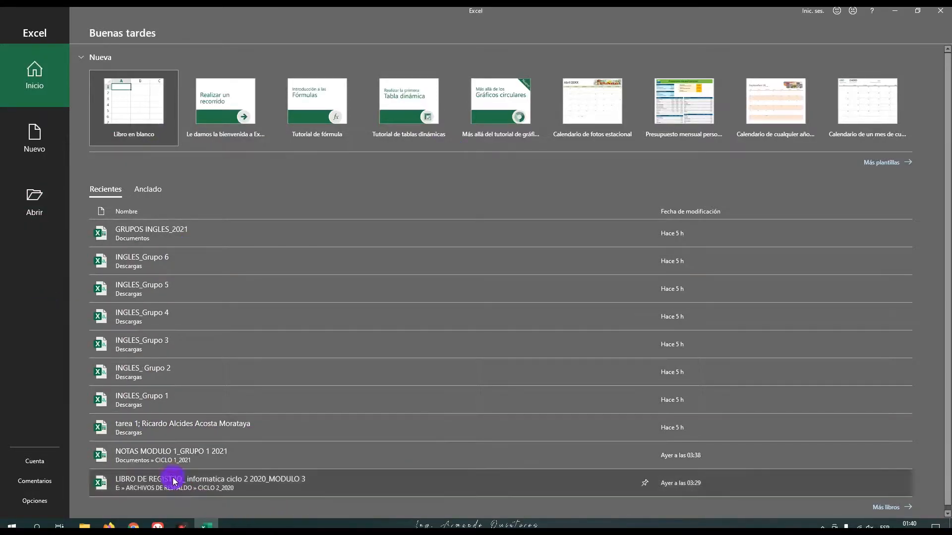
Step: View the account and product information, and create a new blank workbook
left_click(37, 465)
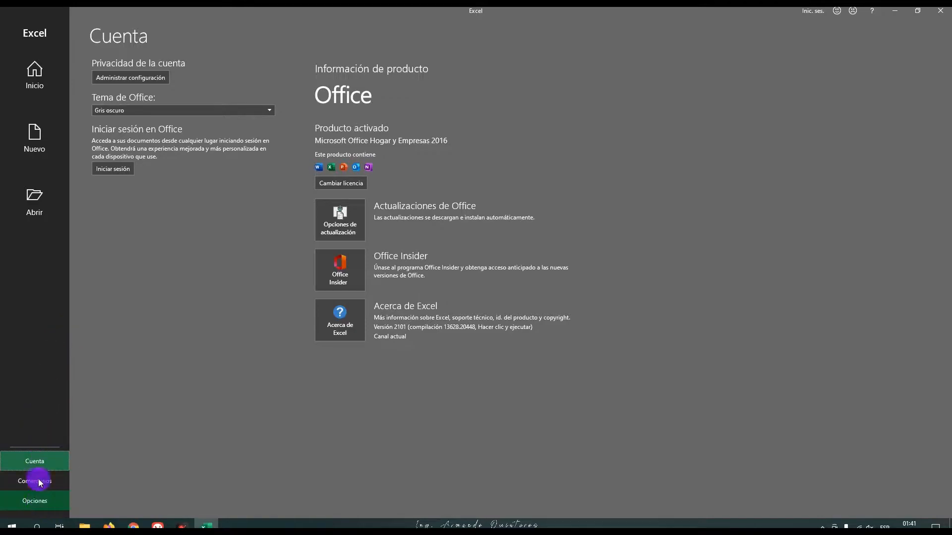
left_click(27, 135)
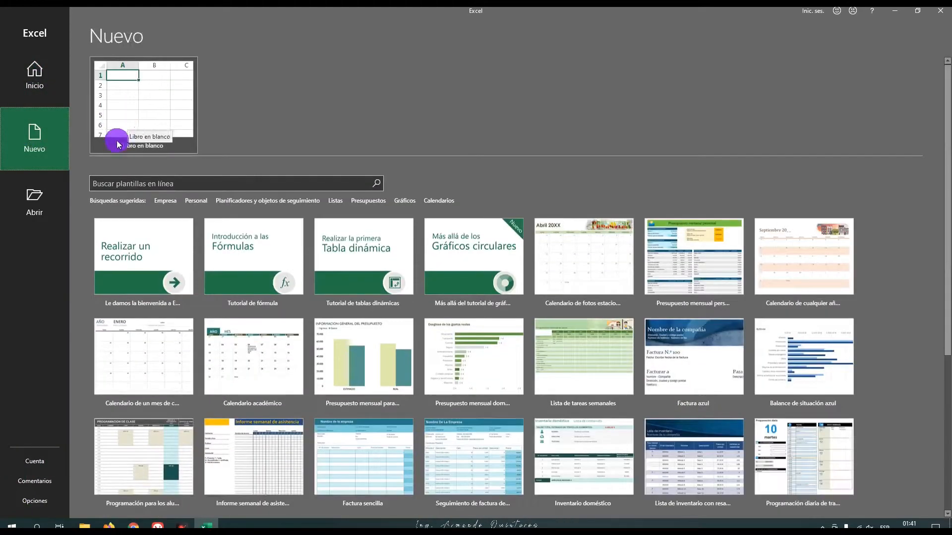
left_click(139, 117)
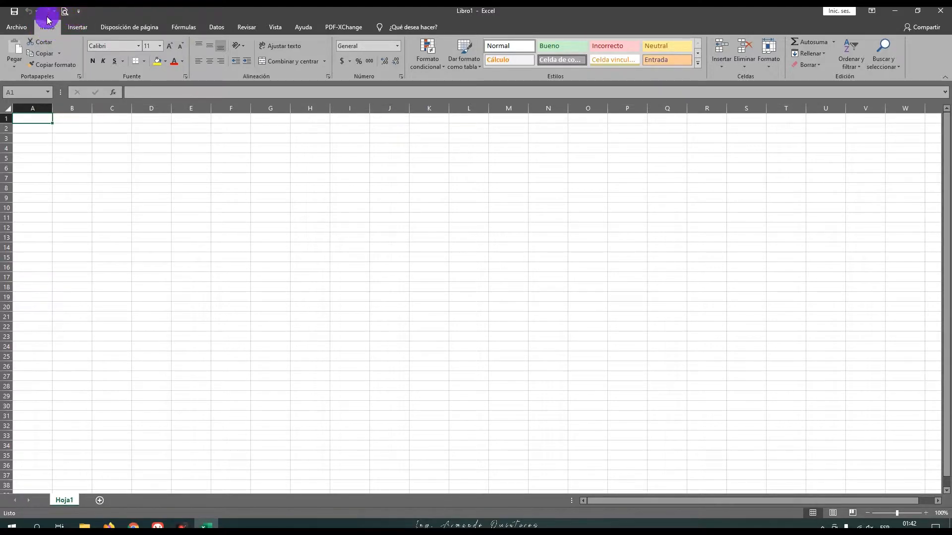
Step: Add the Nuevo command to the Quick Access Toolbar
left_click(79, 12)
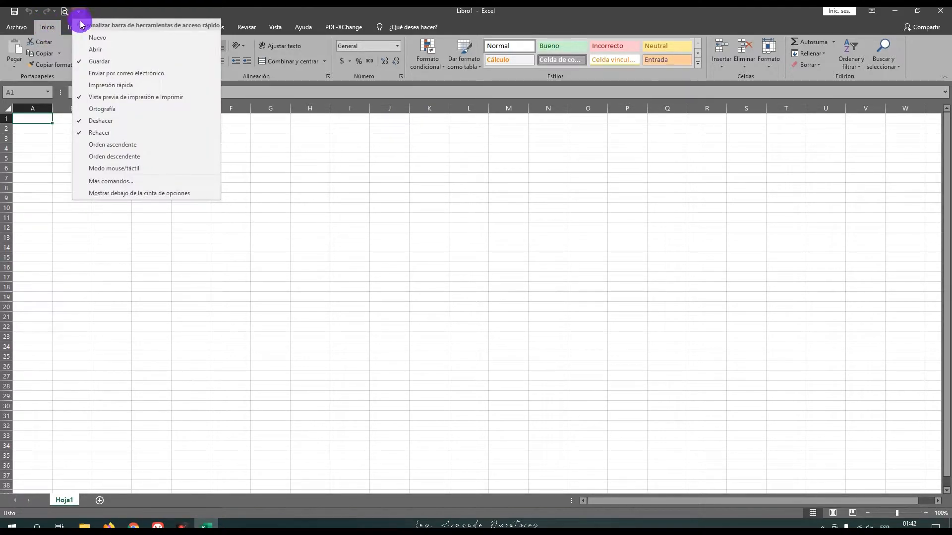
left_click(79, 12)
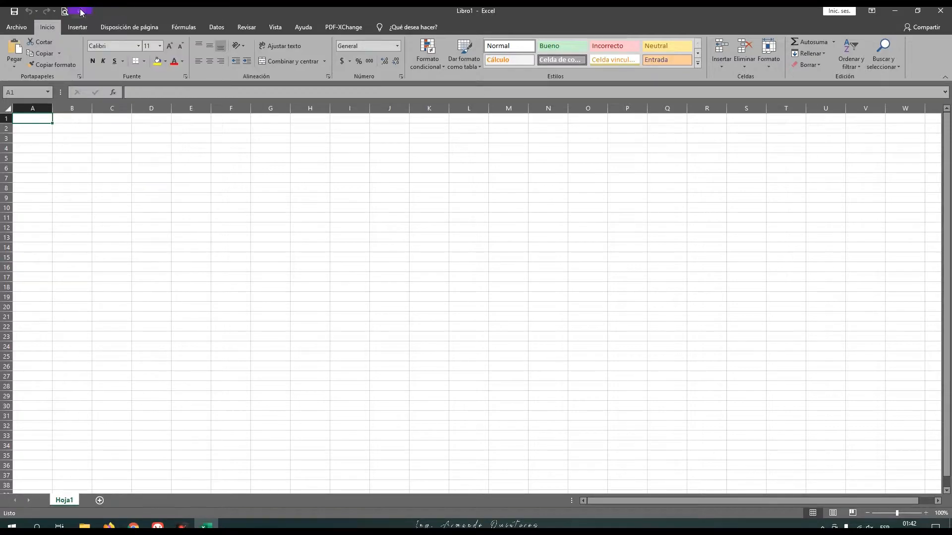
left_click(80, 12)
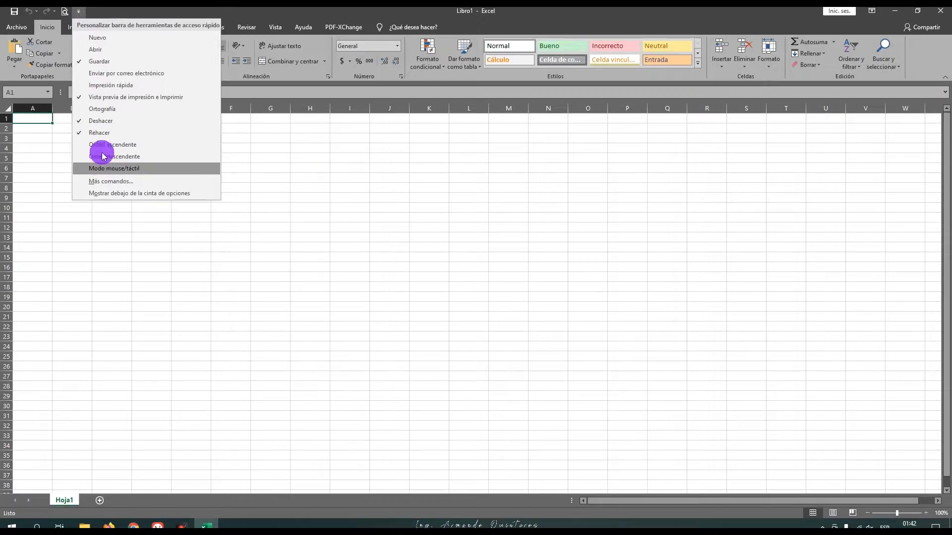
left_click(84, 41)
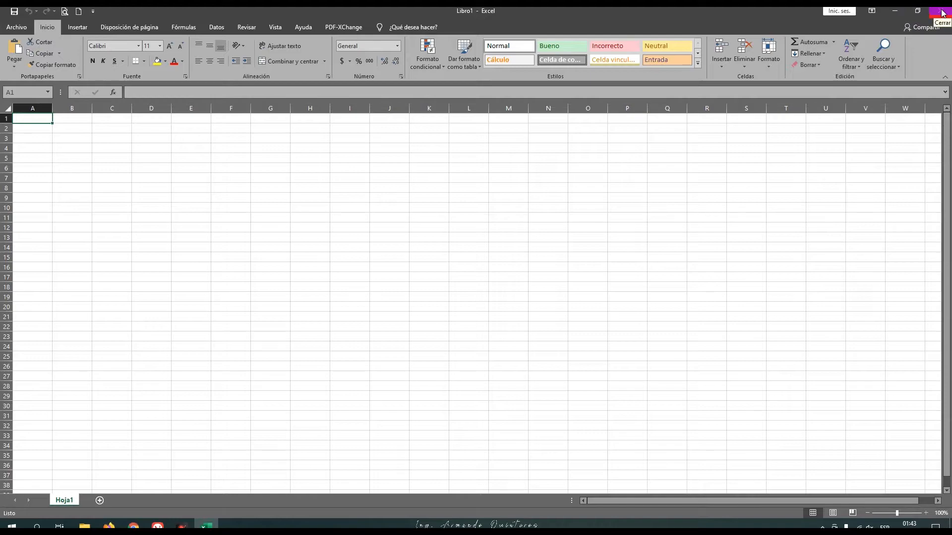
Step: Restore, move and re-maximize the workbook window, and minimize and reopen it
left_click(916, 11)
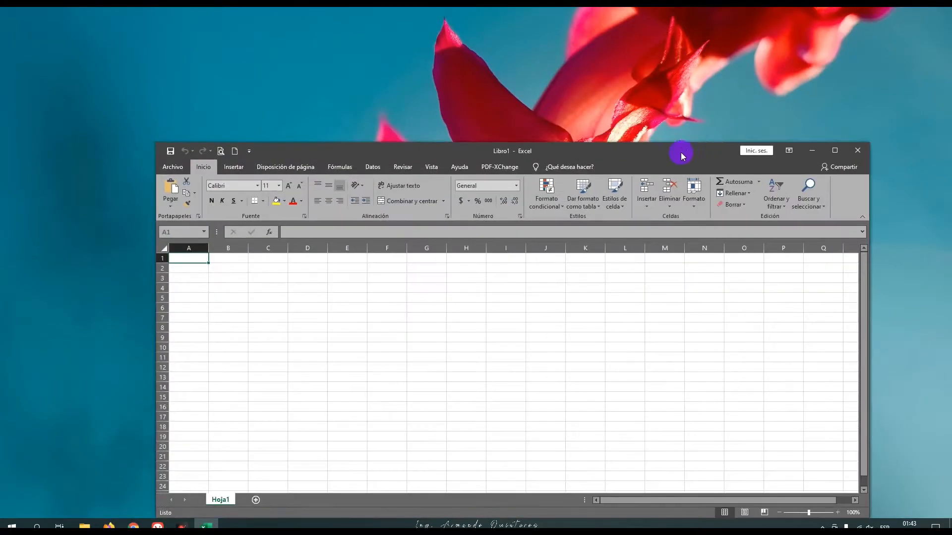
left_click_drag(673, 157, 551, 95)
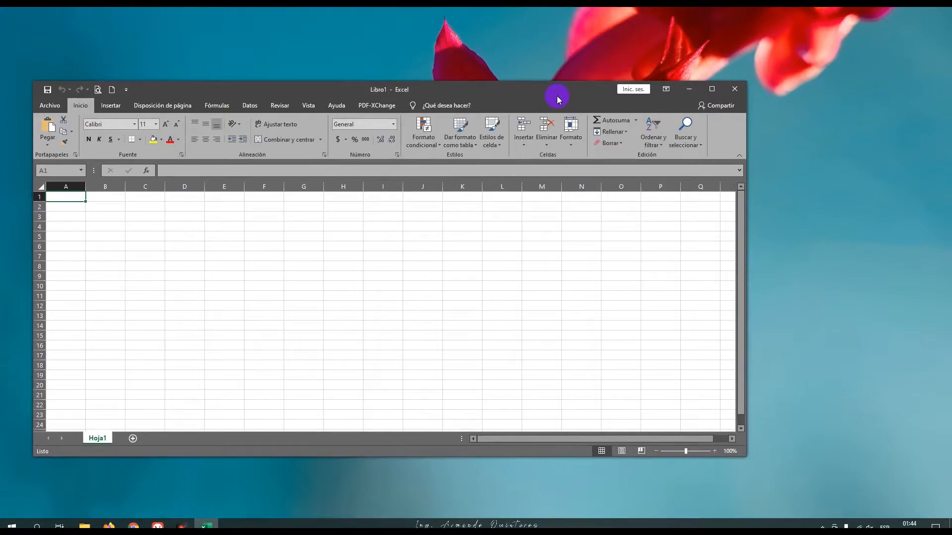
left_click(713, 89)
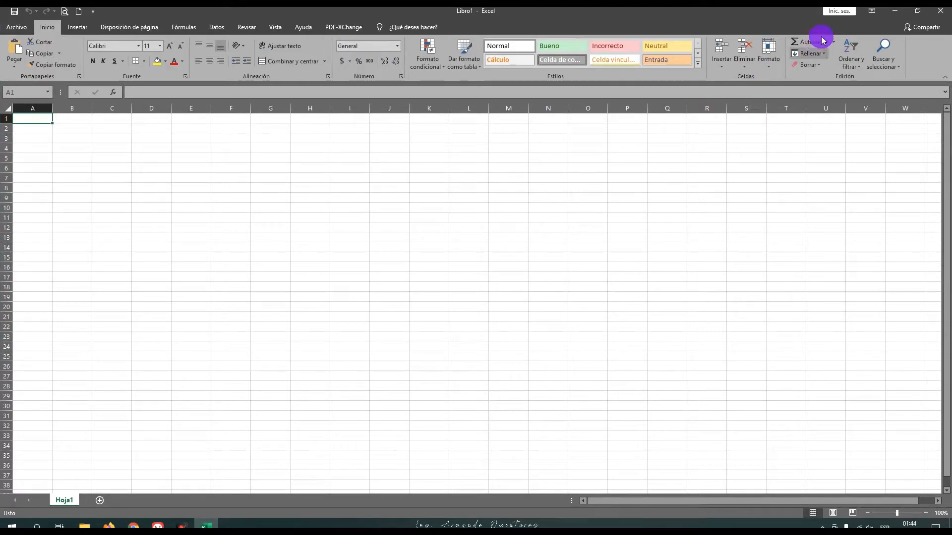
left_click(896, 12)
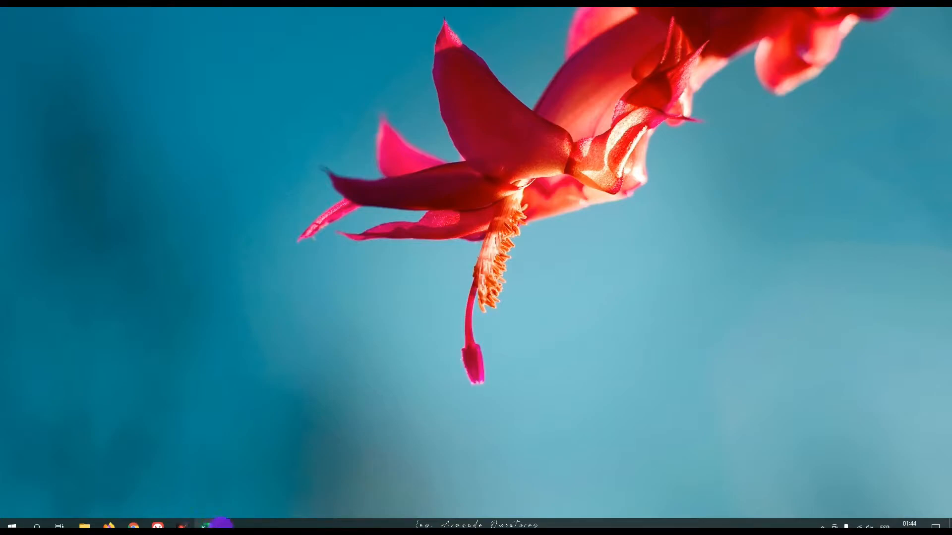
left_click(207, 524)
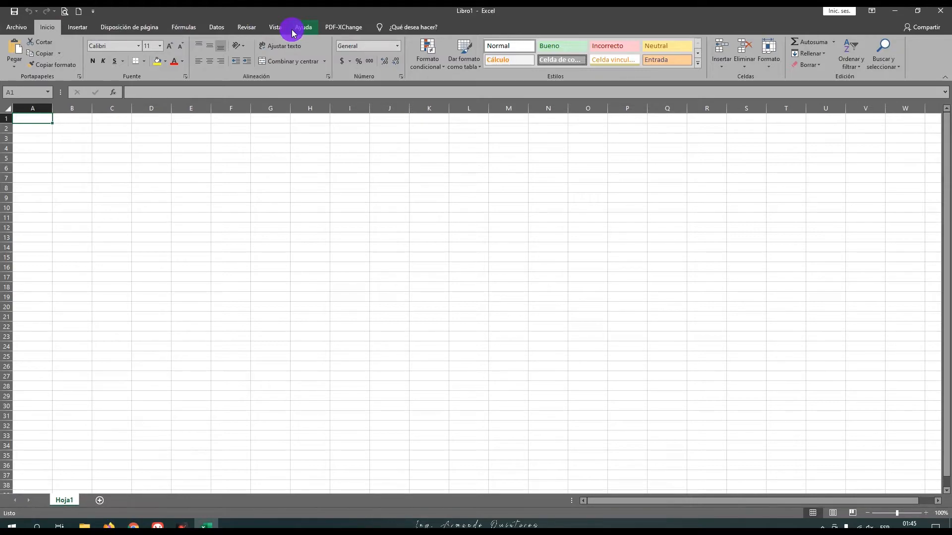
Step: Display the insertion commands and enter 10 in cell G10
left_click(79, 28)
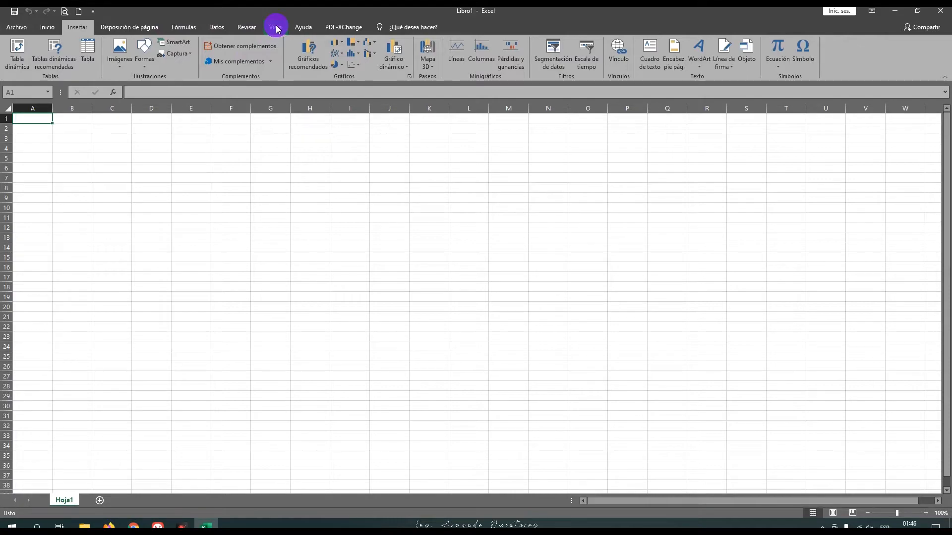
left_click(169, 95)
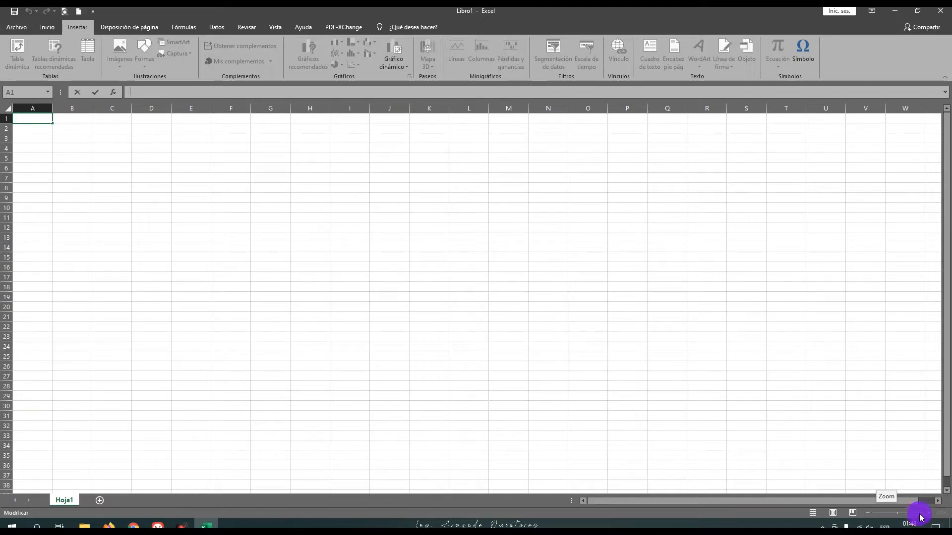
left_click(276, 212)
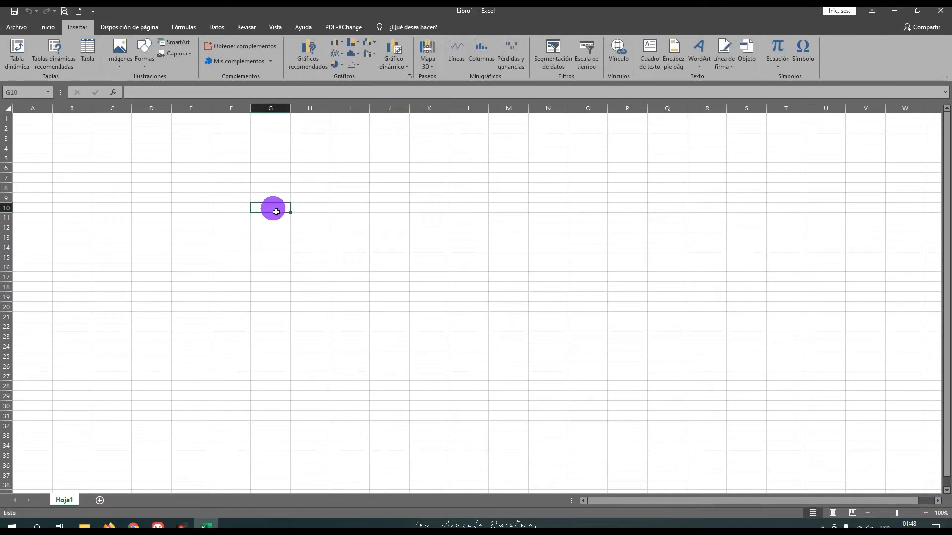
type("10")
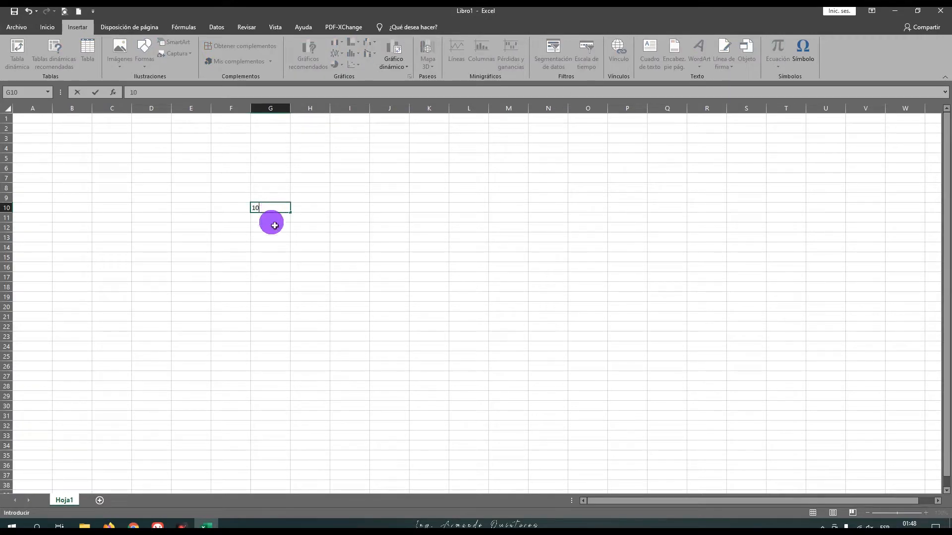
left_click(273, 221)
left_click(279, 210)
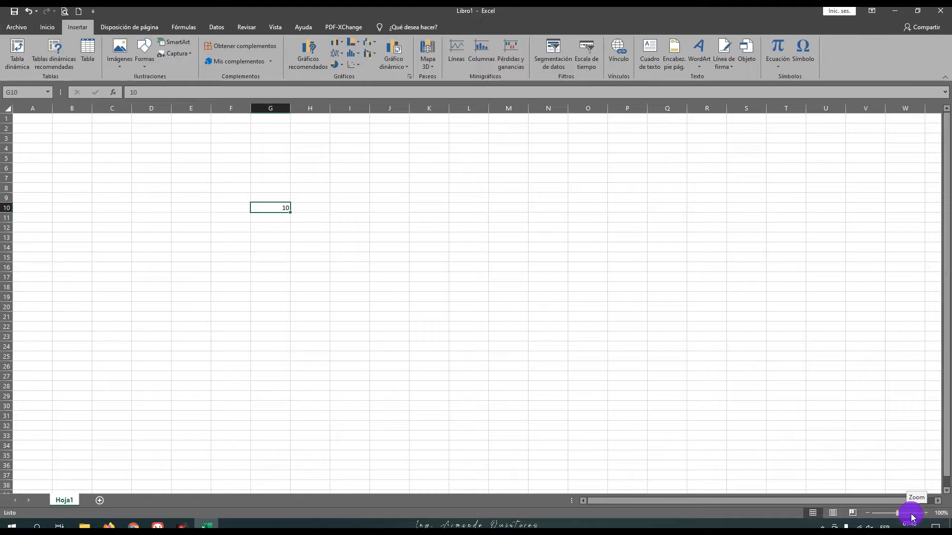
Step: Zoom the worksheet in to 400%, keeping cell G10 in view
left_click(926, 516)
left_click(926, 516)
left_click(926, 516)
left_click(926, 516)
left_click(926, 516)
left_click(926, 516)
left_click(926, 516)
left_click(926, 515)
left_click(926, 516)
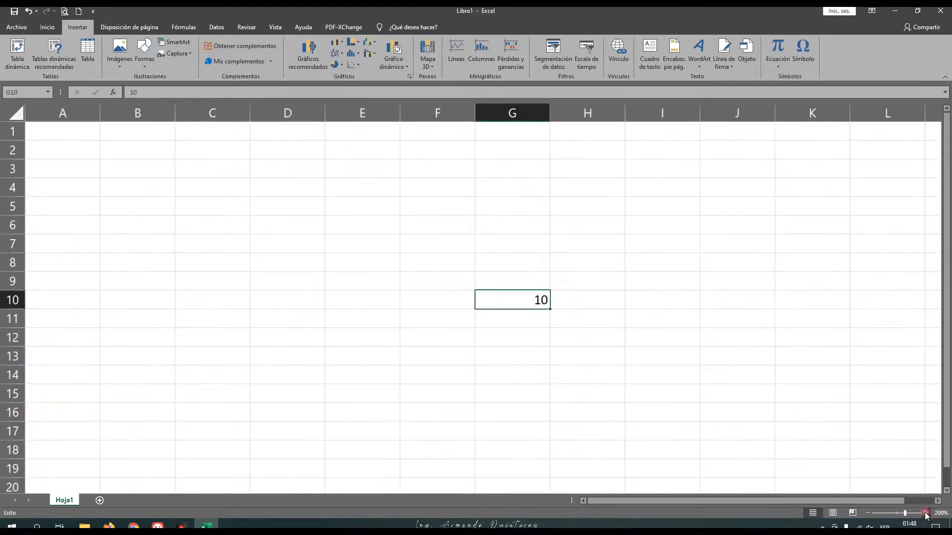
left_click(926, 515)
left_click(926, 516)
left_click_drag(725, 501, 764, 502)
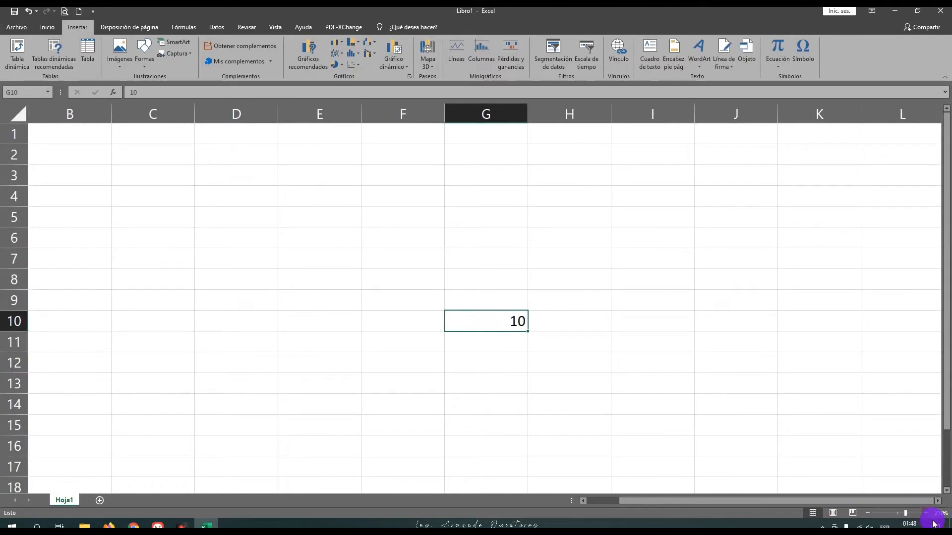
left_click_drag(907, 515, 920, 514)
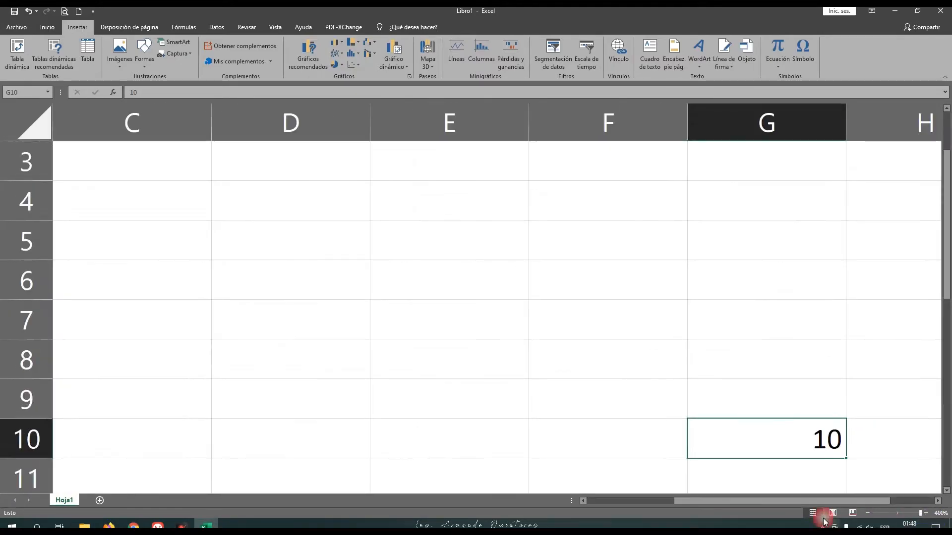
left_click_drag(798, 503, 842, 505)
left_click_drag(919, 514, 920, 513)
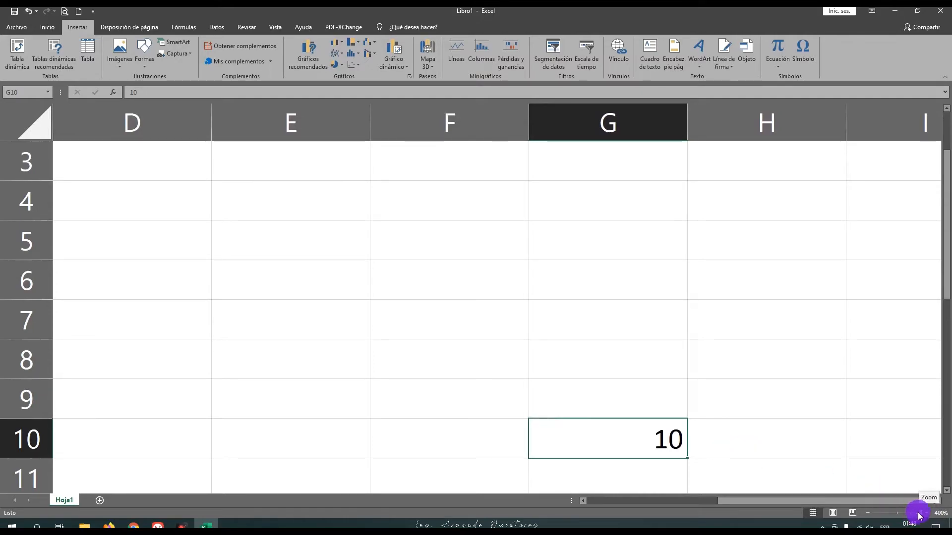
Step: Zoom the worksheet back out to 100%
left_click(868, 514)
left_click(868, 514)
left_click(868, 514)
left_click(868, 514)
left_click(868, 514)
left_click(868, 514)
left_click(868, 514)
left_click(868, 514)
left_click(868, 514)
left_click(868, 514)
left_click(868, 514)
left_click(868, 514)
left_click(868, 514)
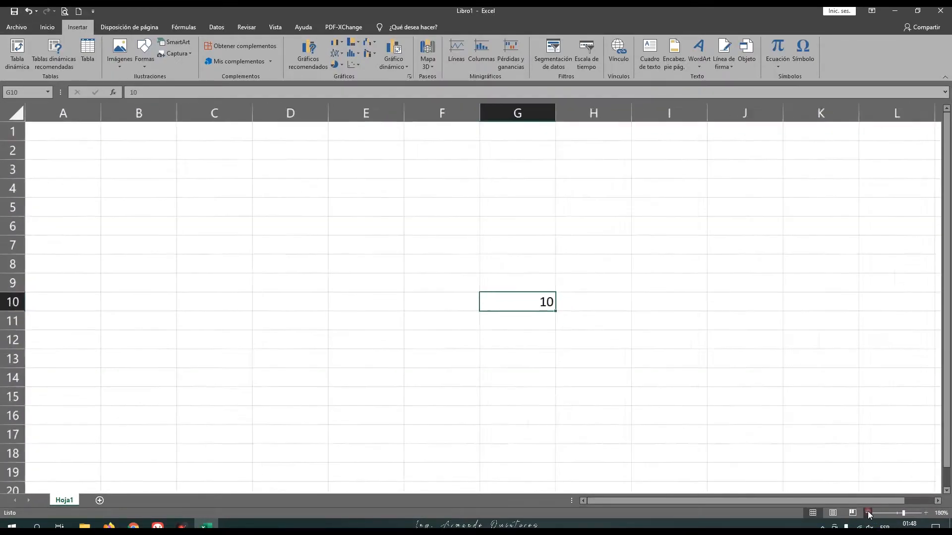
left_click(868, 514)
left_click_drag(903, 515, 899, 514)
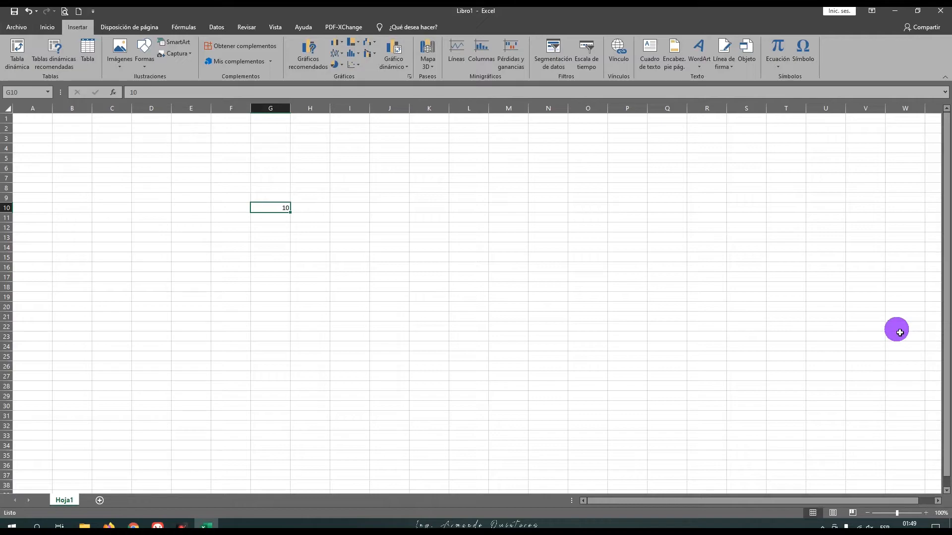
left_click_drag(947, 340, 947, 343)
left_click_drag(949, 391, 914, 403)
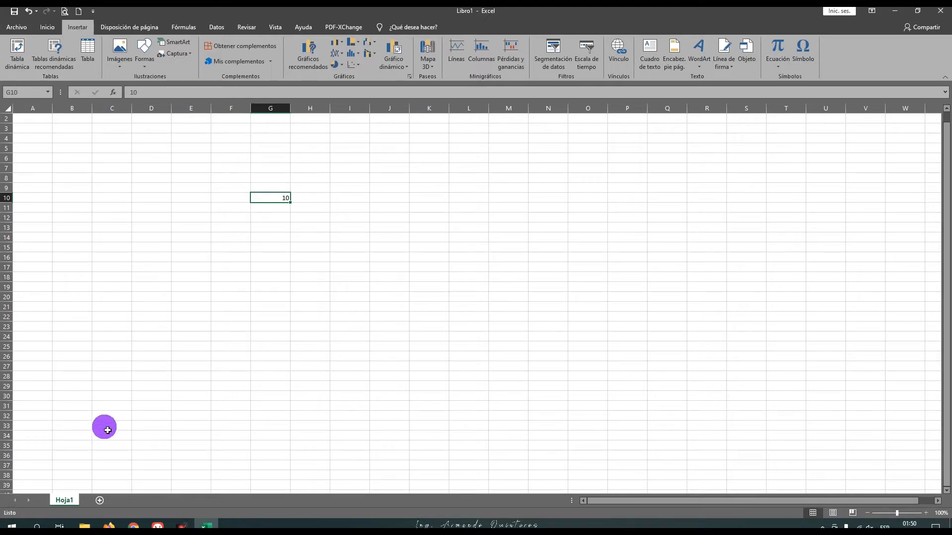
scroll(264, 365, "up", 1)
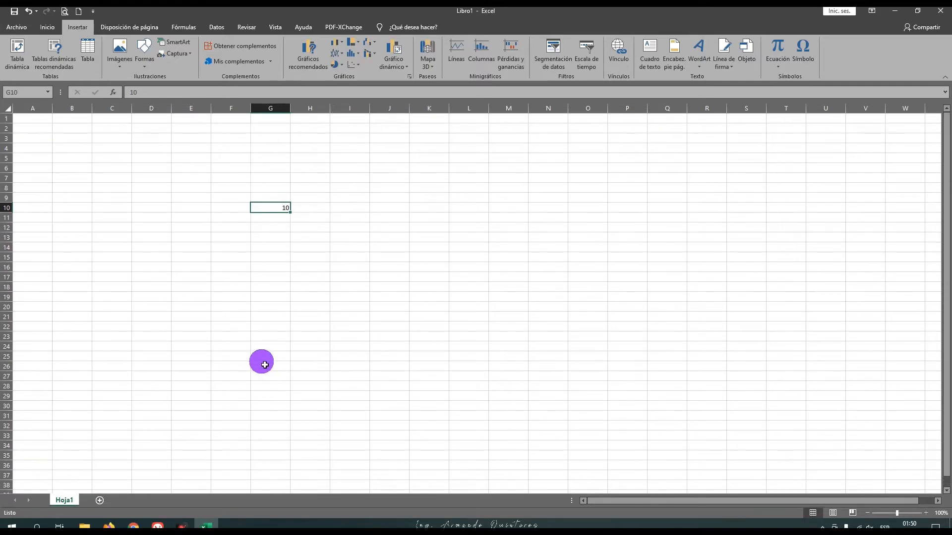
scroll(264, 365, "down", 3)
scroll(264, 365, "up", 3)
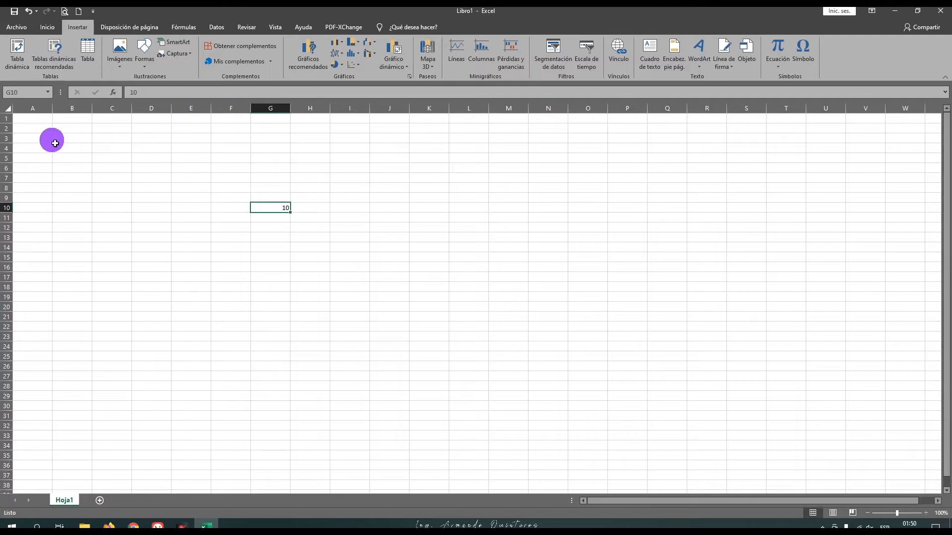
left_click(68, 200)
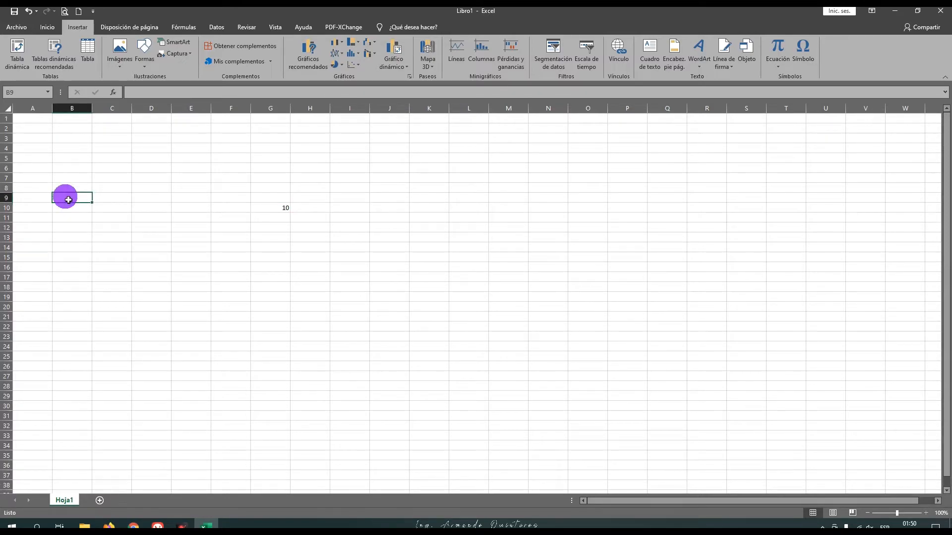
Step: Start saving the workbook by browsing for a location and choose the Documentos folder
left_click(16, 26)
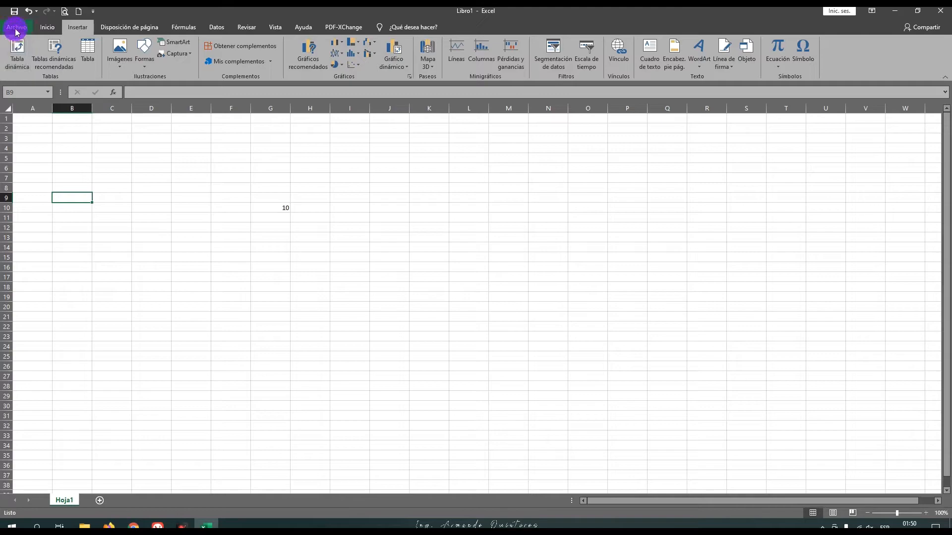
left_click(15, 29)
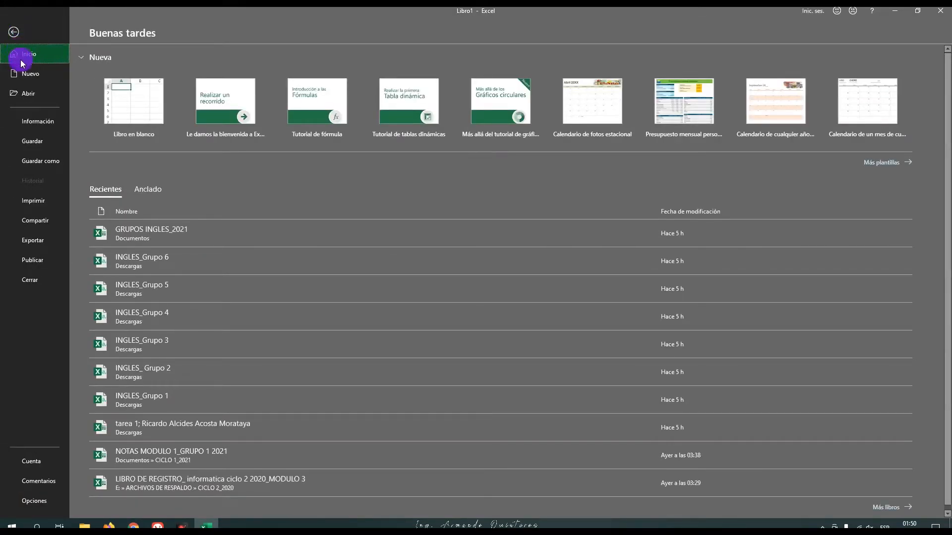
left_click(35, 143)
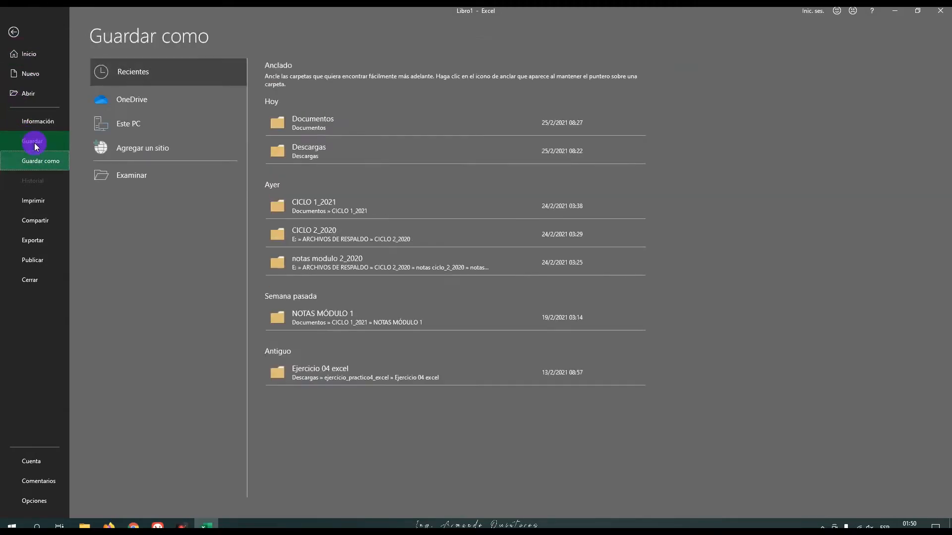
left_click(117, 177)
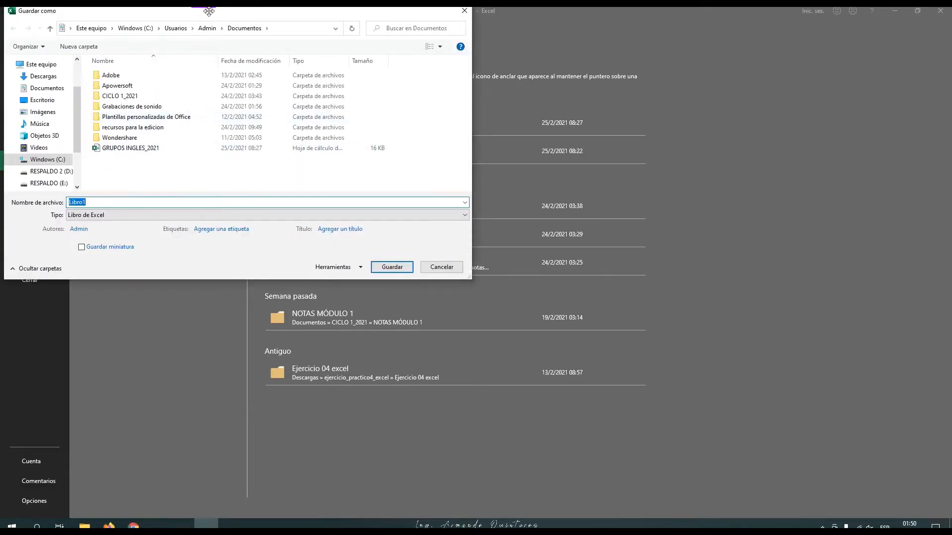
left_click_drag(206, 15, 399, 84)
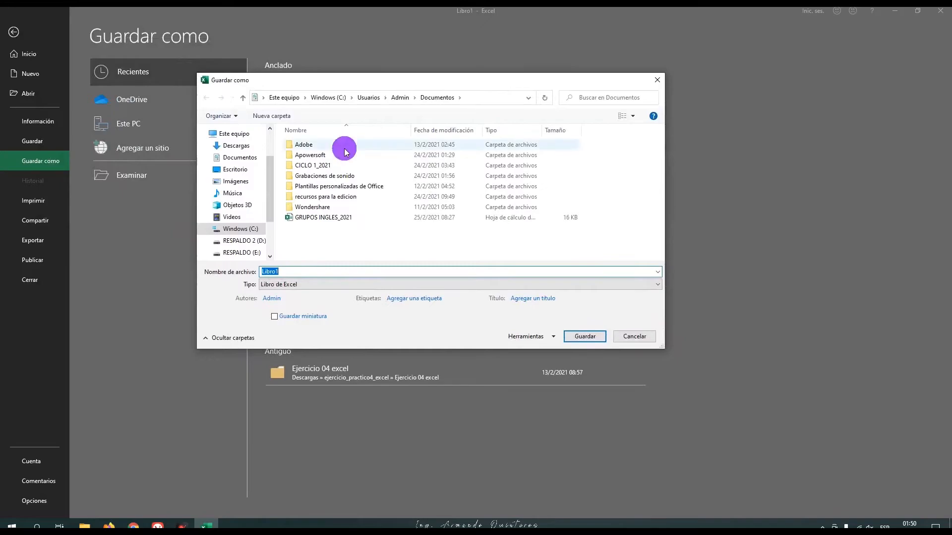
left_click(248, 158)
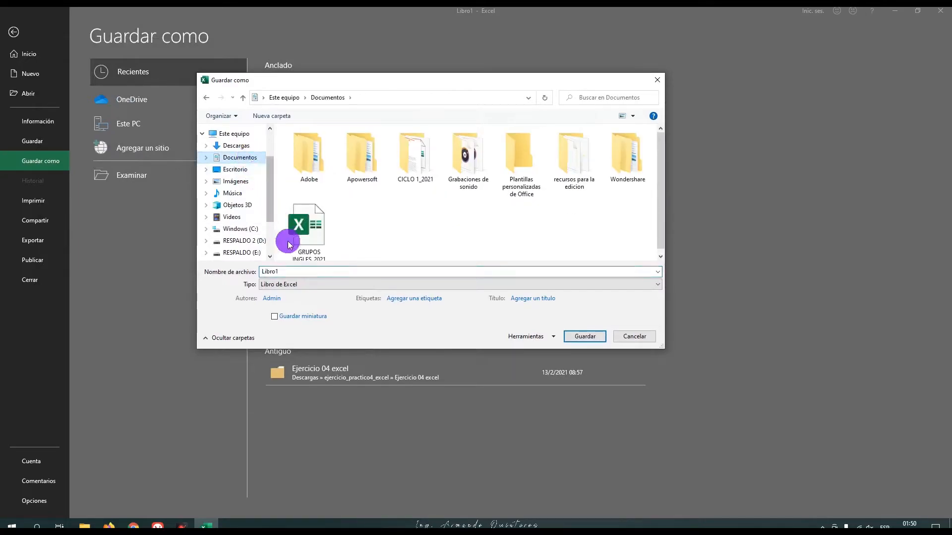
Step: Name the workbook clase 25_02_2021 and save it as a Libro de Excel file
double_click(294, 274)
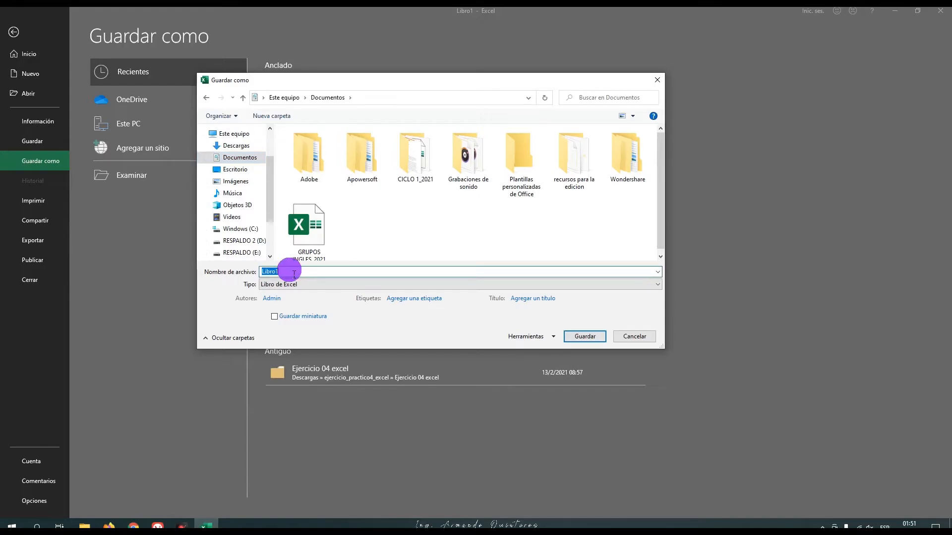
type("clase")
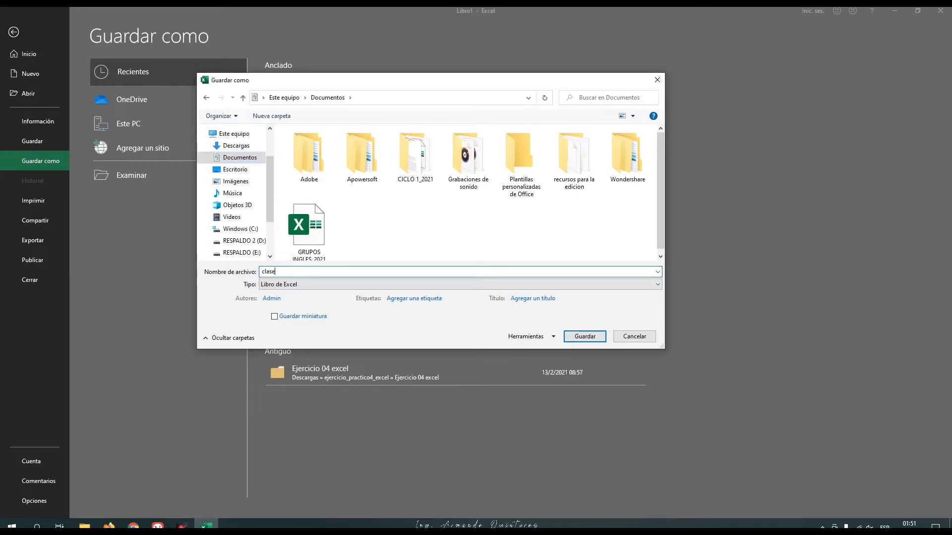
type(" 25")
key("BackSpace")
type("_02_2021")
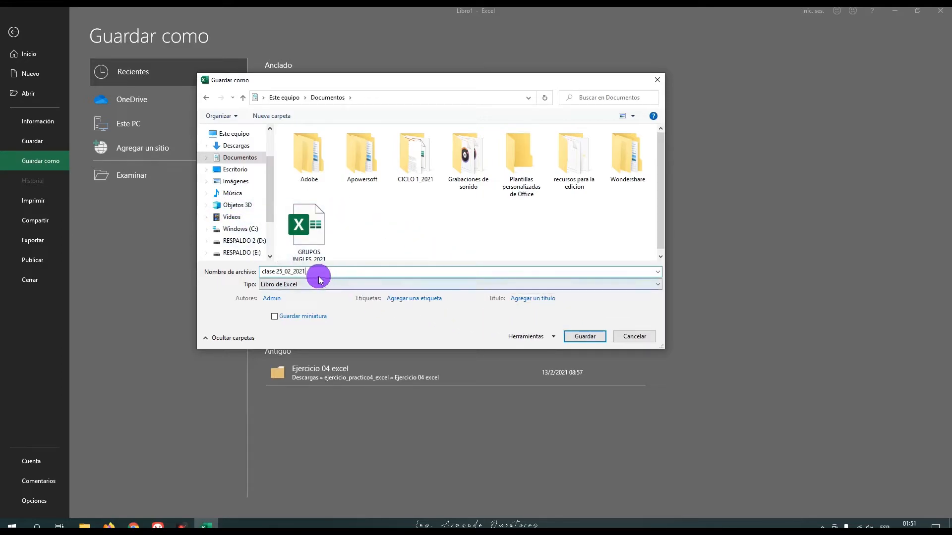
left_click(572, 340)
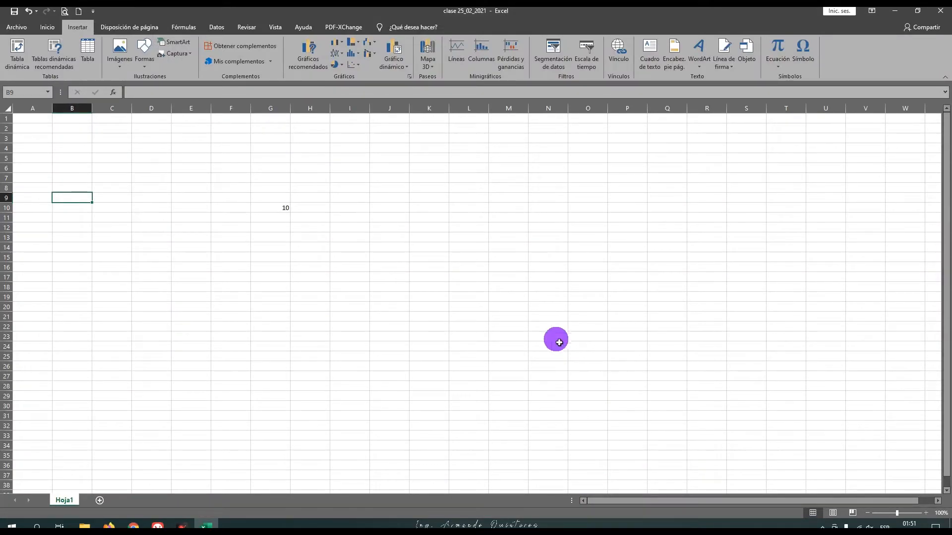
left_click(346, 306)
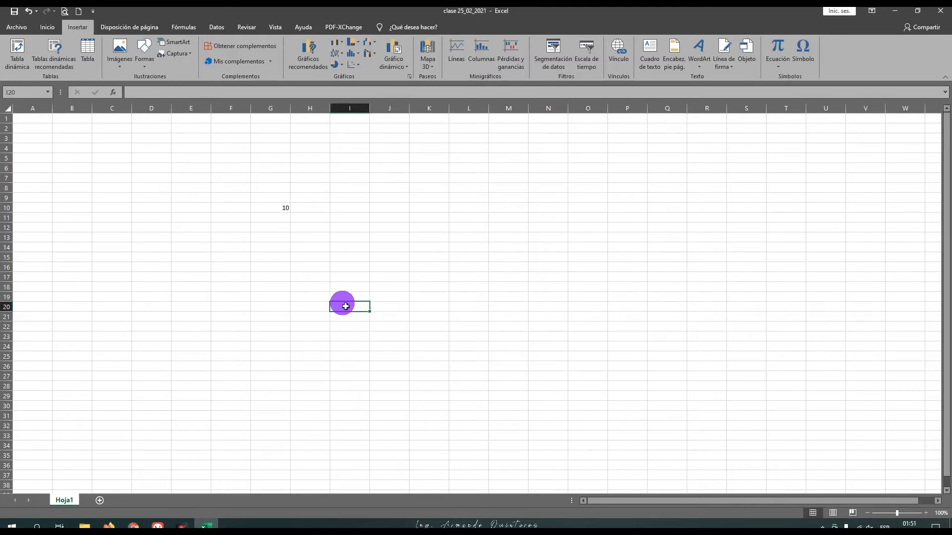
left_click(282, 212)
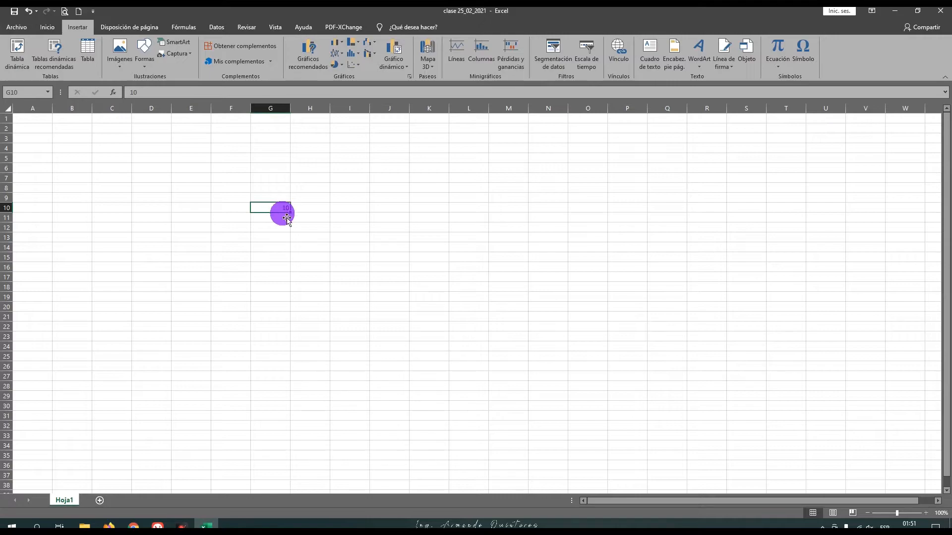
left_click(286, 219)
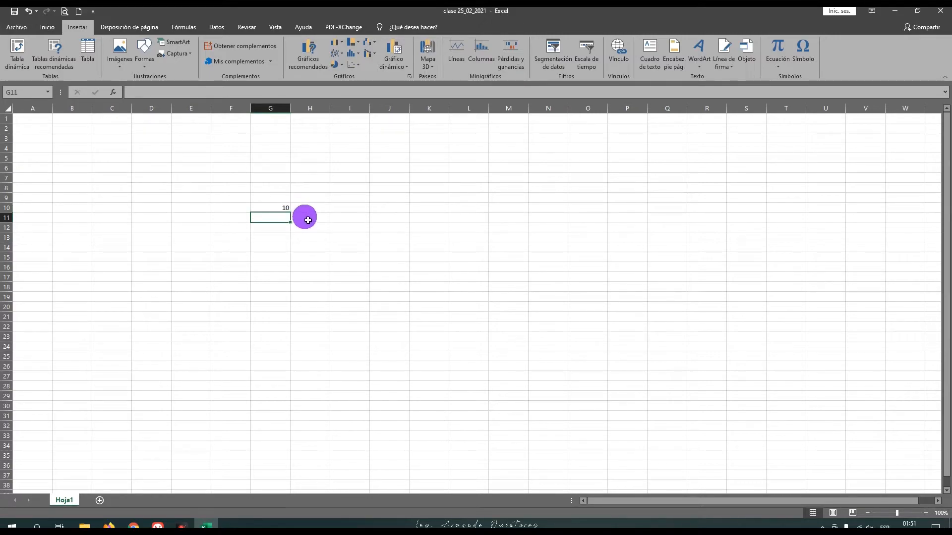
left_click(308, 219)
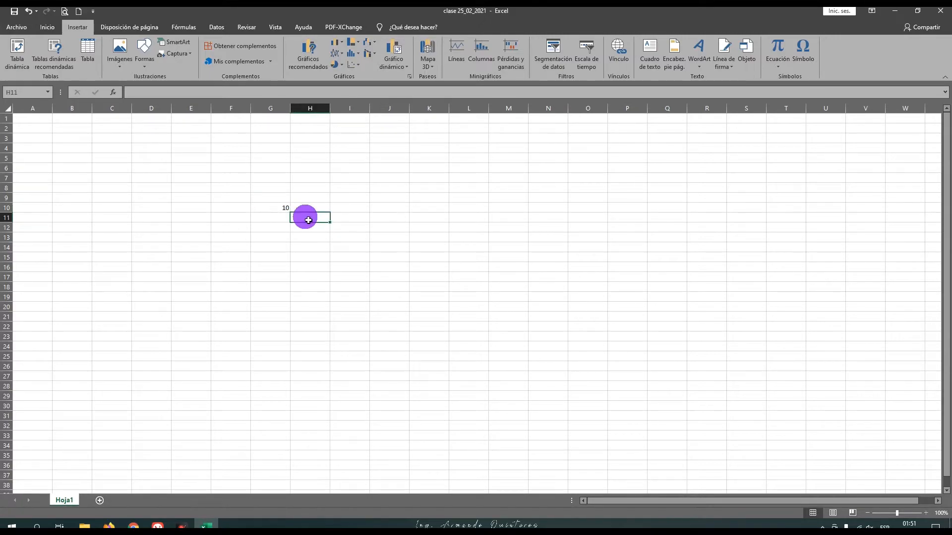
left_click(290, 220)
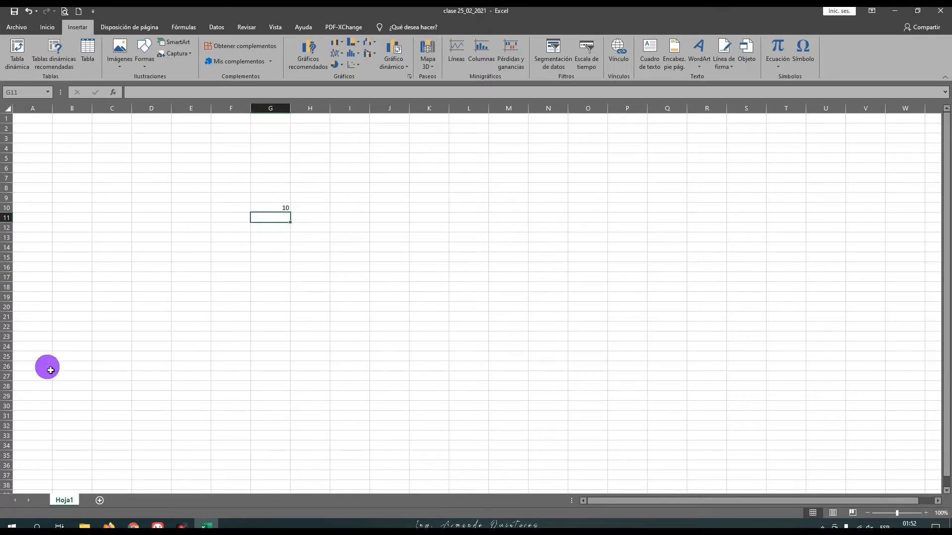
Step: Close the workbook and check for clase 25_02_2021 in the Documentos folder using File Explorer
left_click(945, 14)
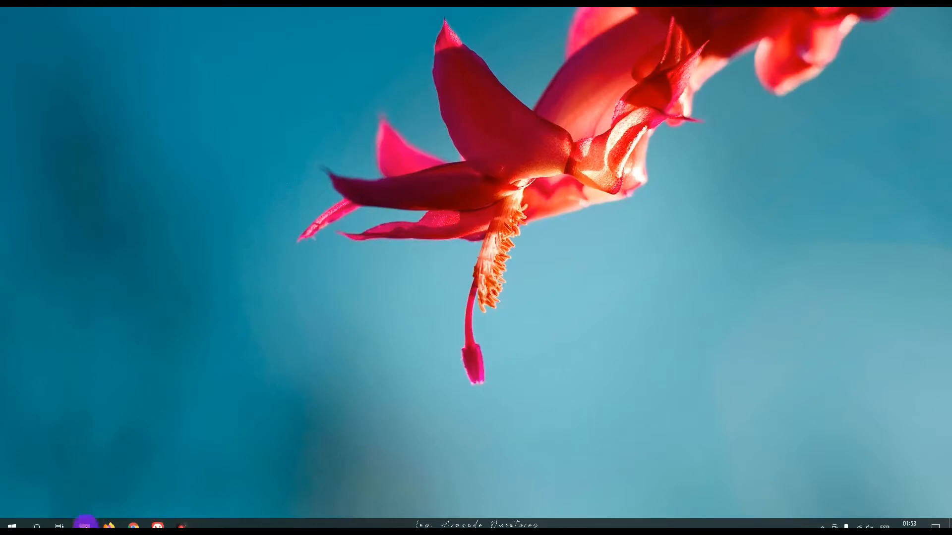
left_click(82, 527)
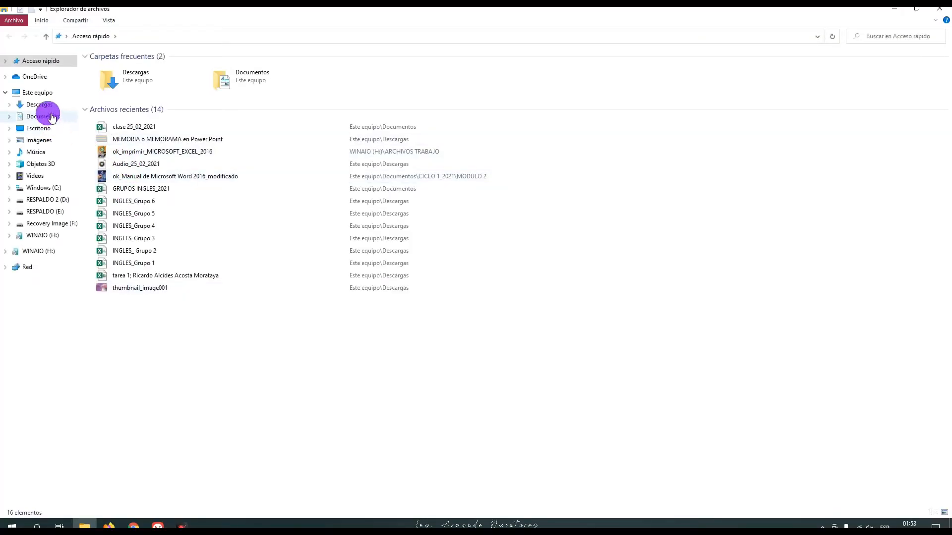
left_click(51, 118)
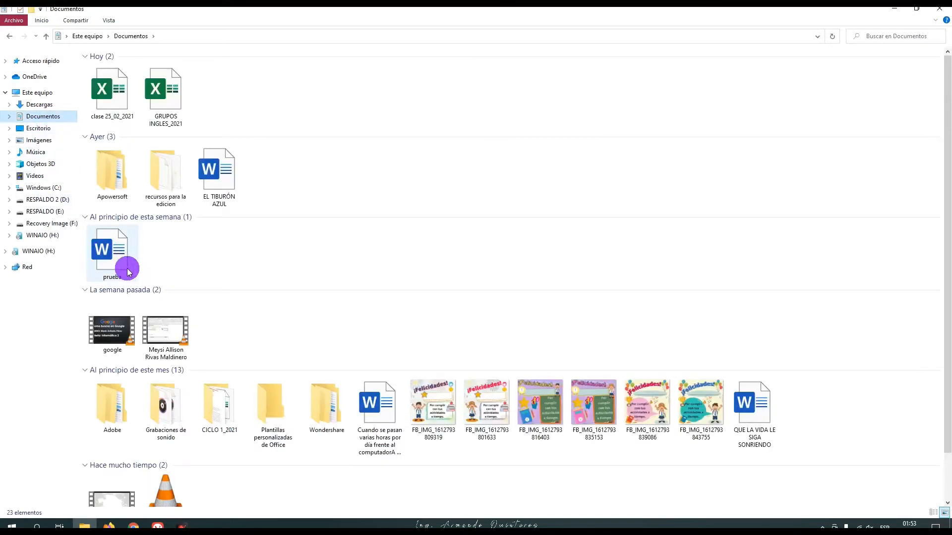
left_click(115, 93)
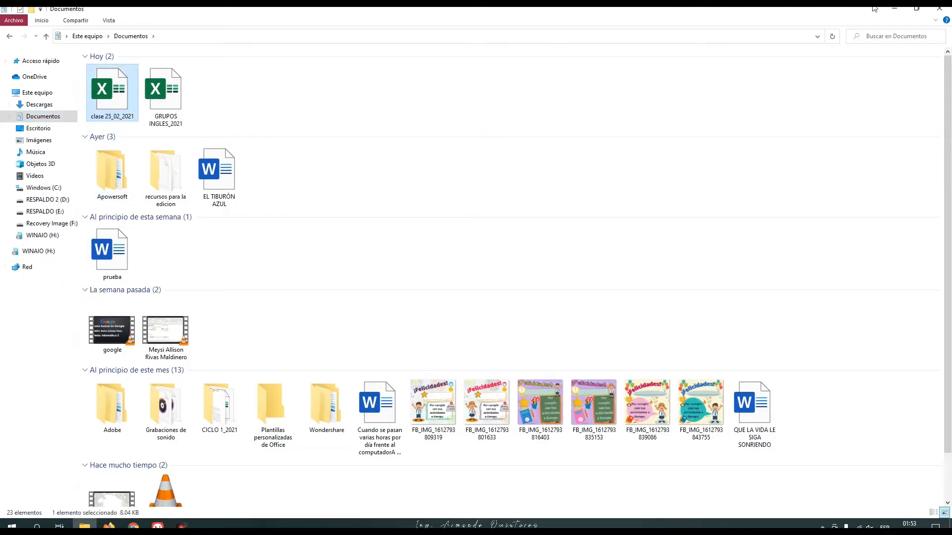
left_click(941, 15)
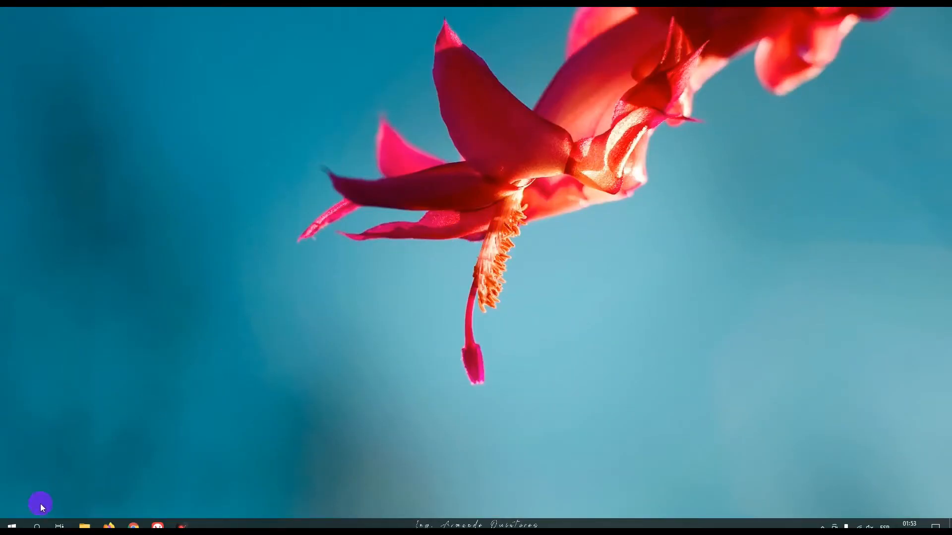
Step: Search Windows for excel and launch Excel
left_click(37, 526)
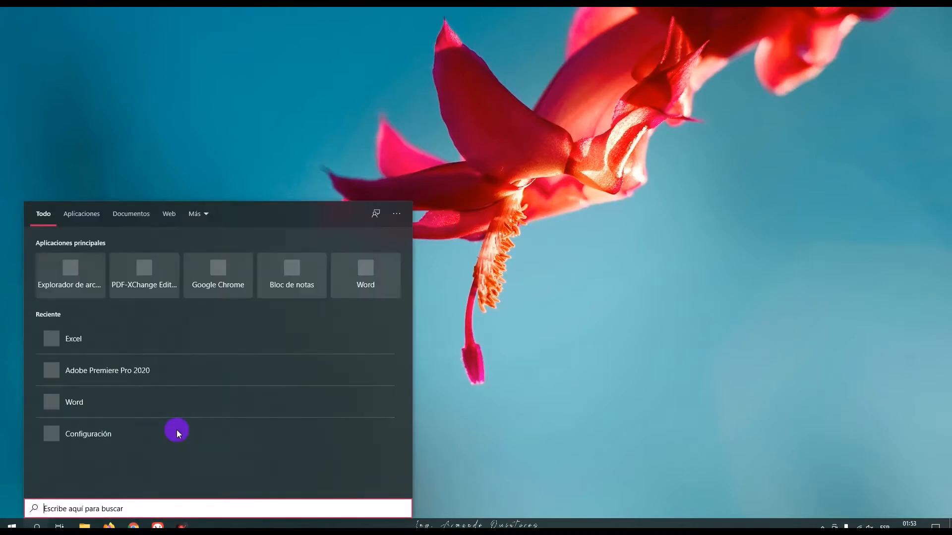
type("excel")
left_click(75, 264)
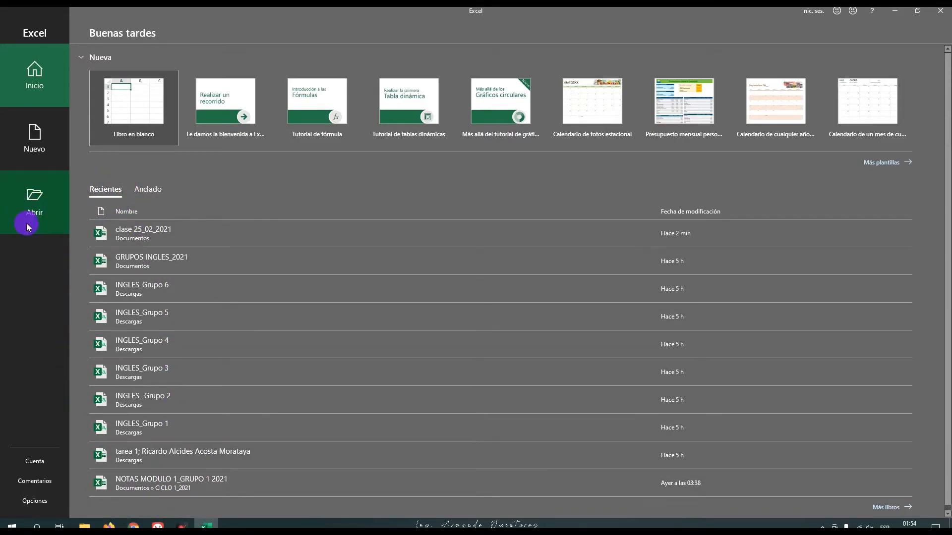
Step: Browse to the Documentos folder, open the workbook clase 25_02_2021, and close it
left_click(31, 200)
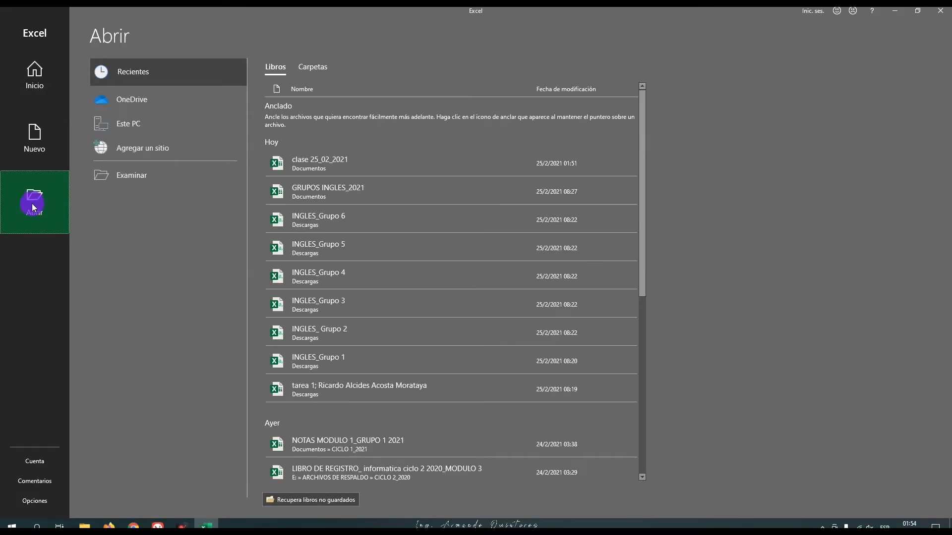
left_click(116, 176)
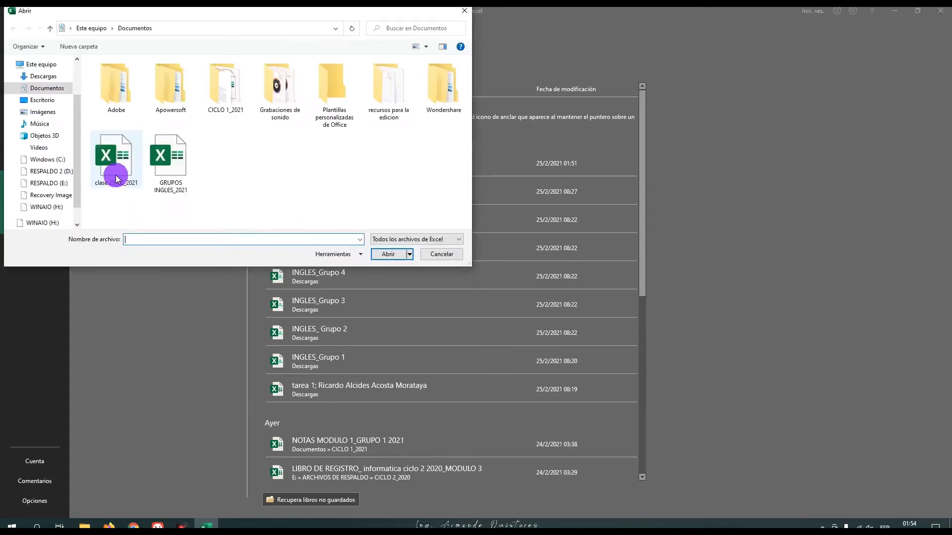
left_click_drag(215, 18, 366, 59)
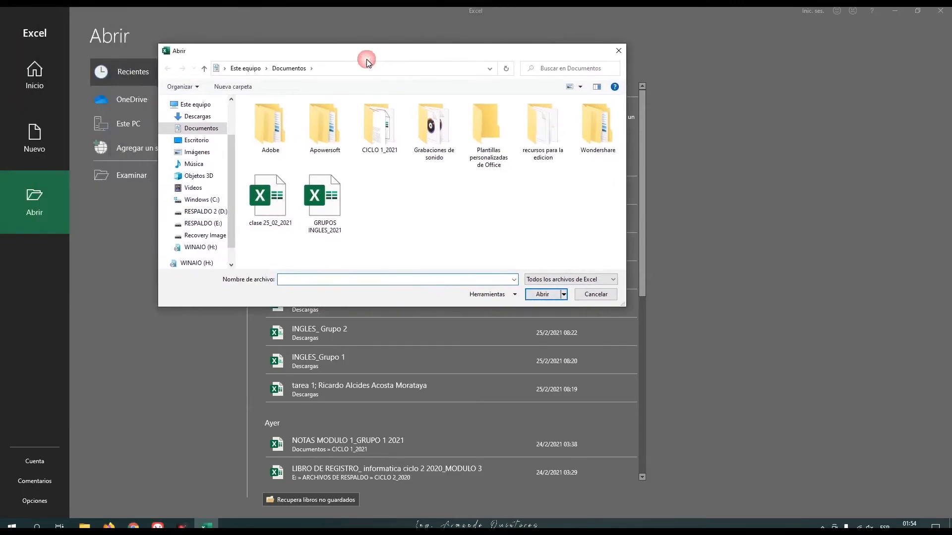
left_click(208, 130)
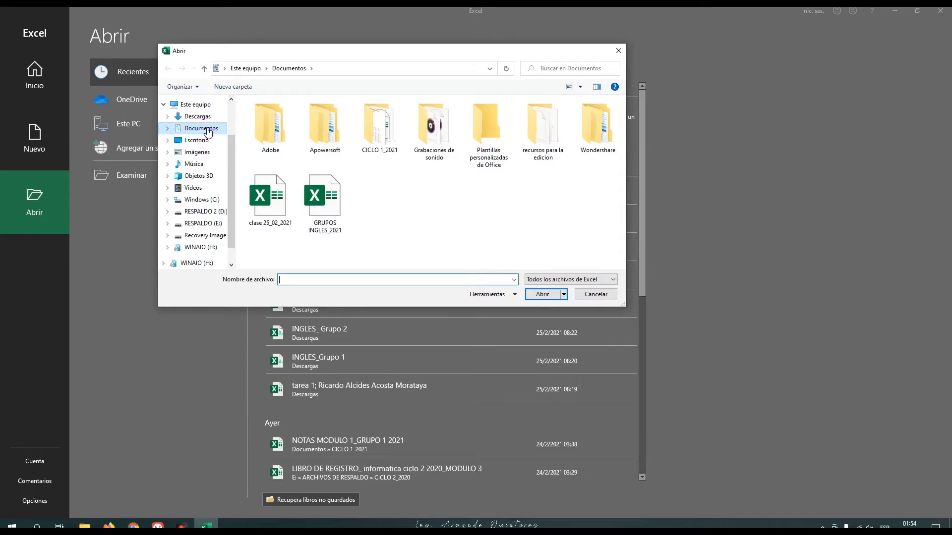
left_click(266, 198)
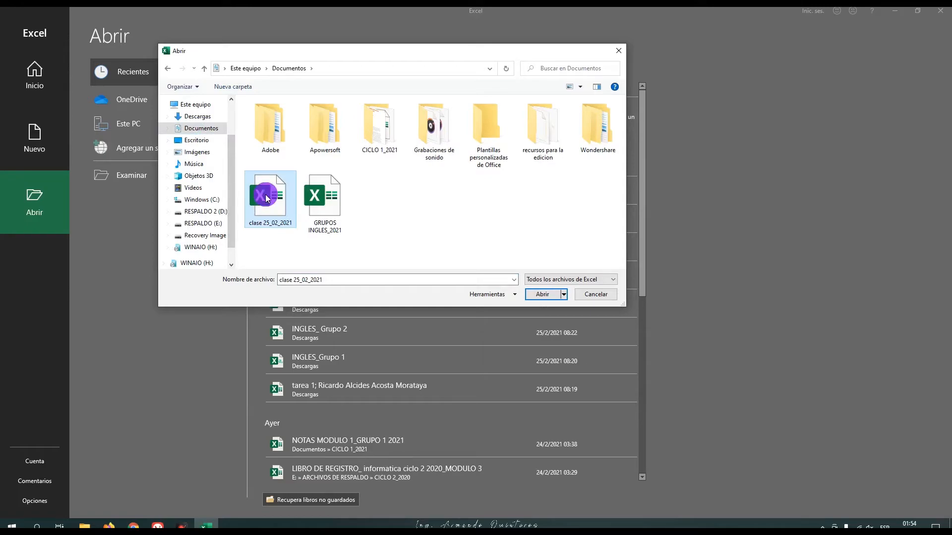
left_click(536, 296)
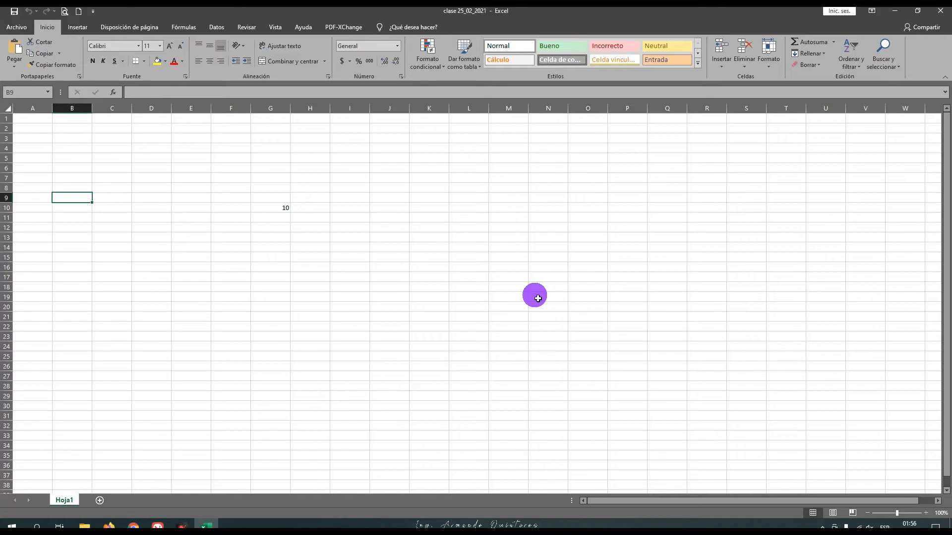
left_click(941, 14)
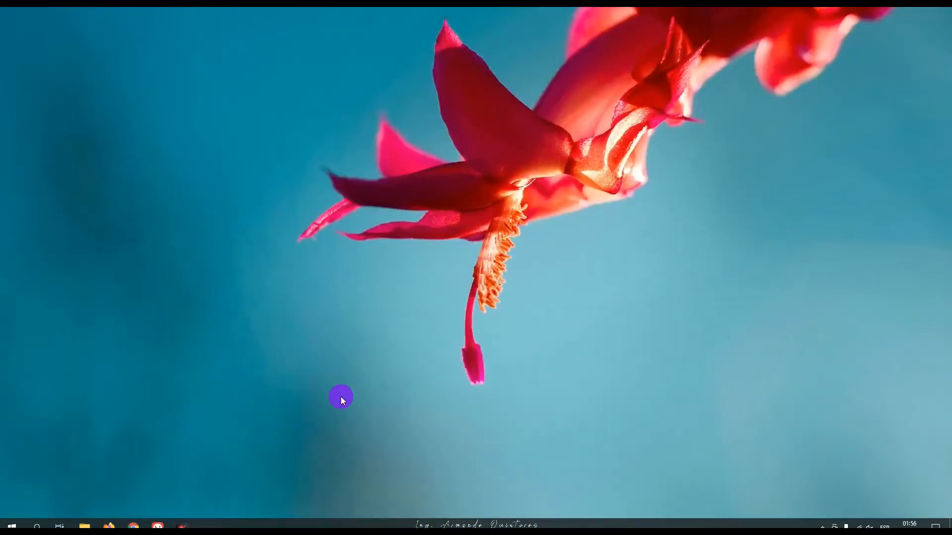
Step: Open the workbook clase 25_02_2021 from the Documentos folder using File Explorer
left_click(84, 526)
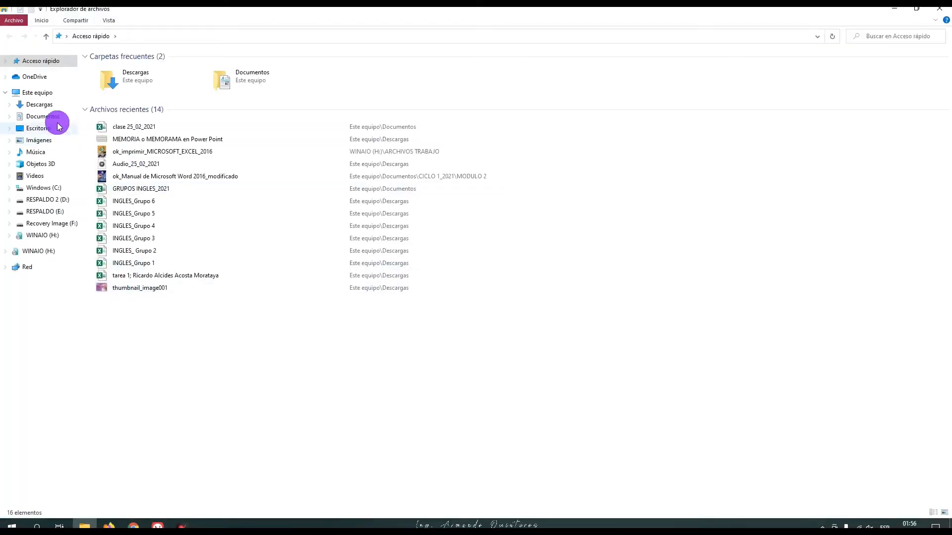
left_click(50, 117)
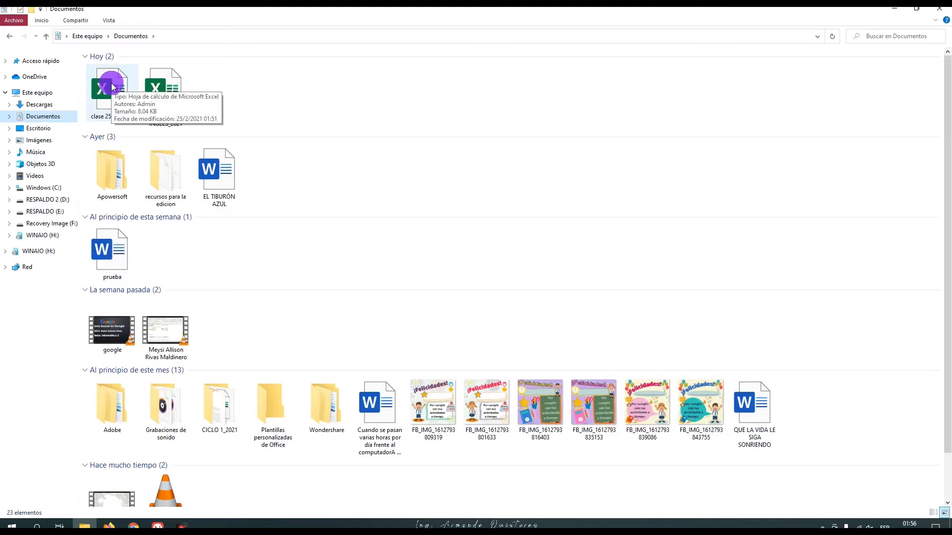
left_click(112, 88)
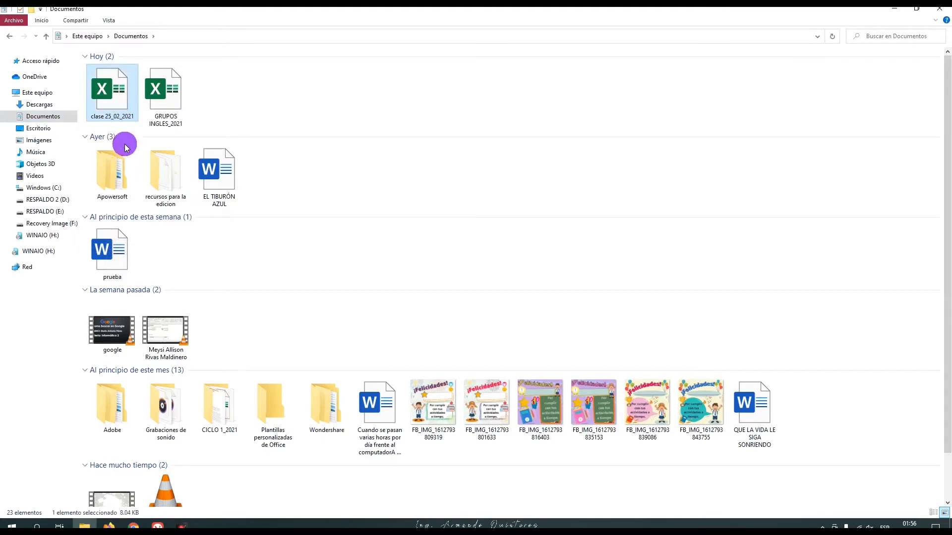
double_click(127, 103)
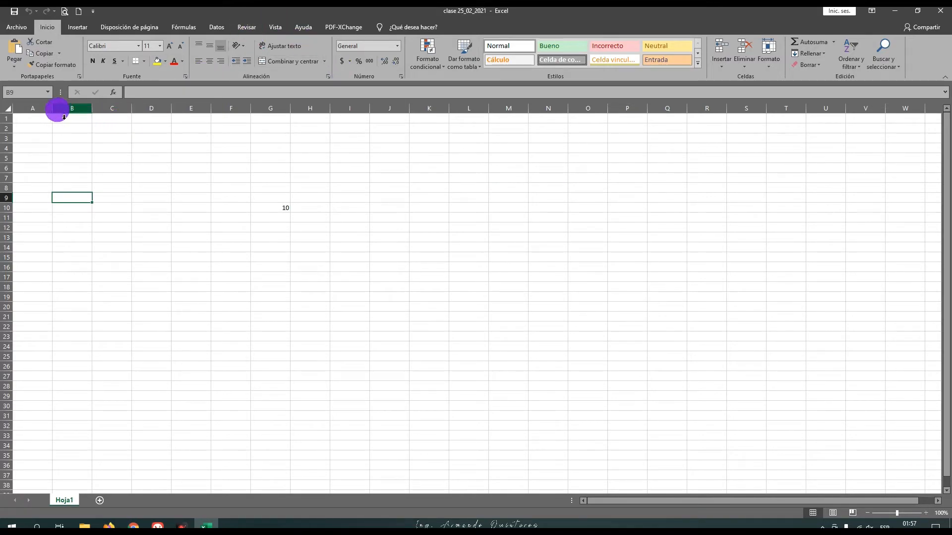
Step: Fill the whole of column C with yellow and select cell C8
left_click_drag(44, 109, 46, 147)
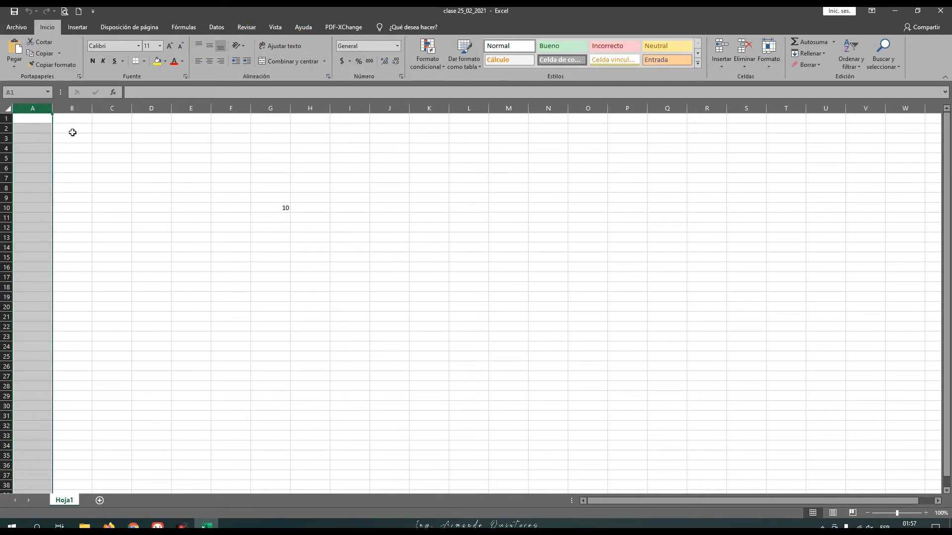
left_click(110, 113)
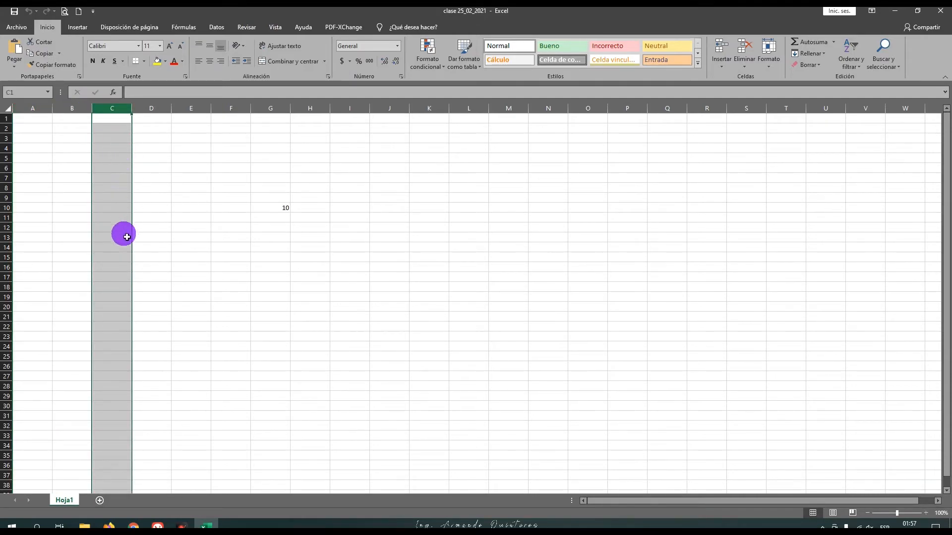
left_click(158, 61)
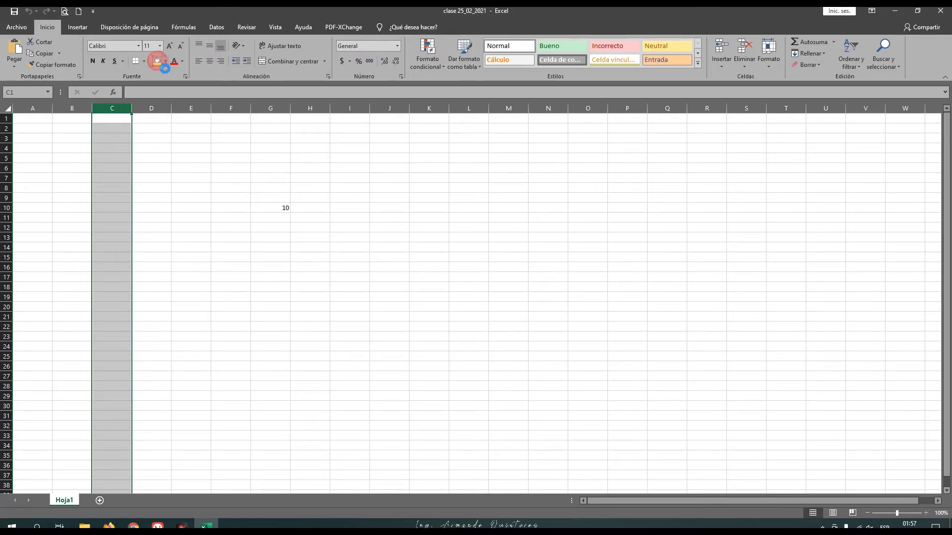
left_click(144, 189)
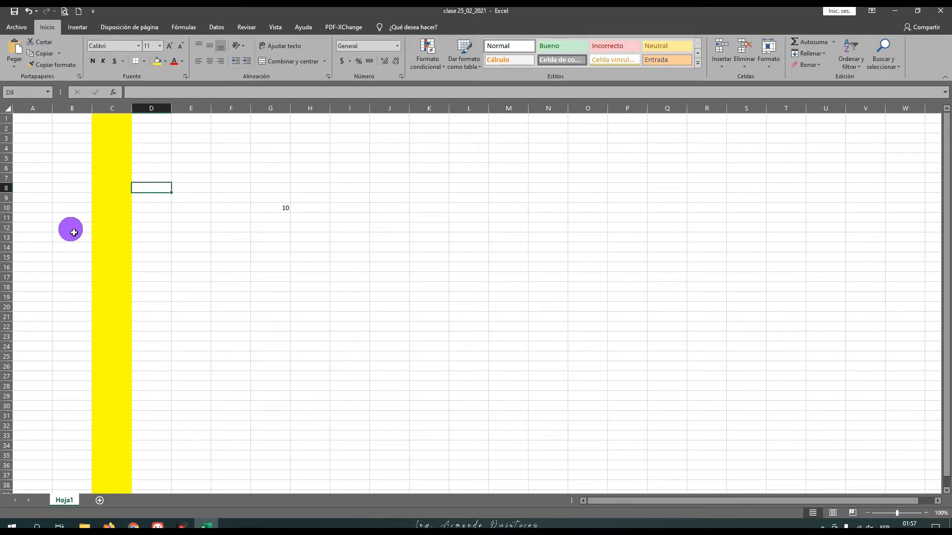
left_click(110, 190)
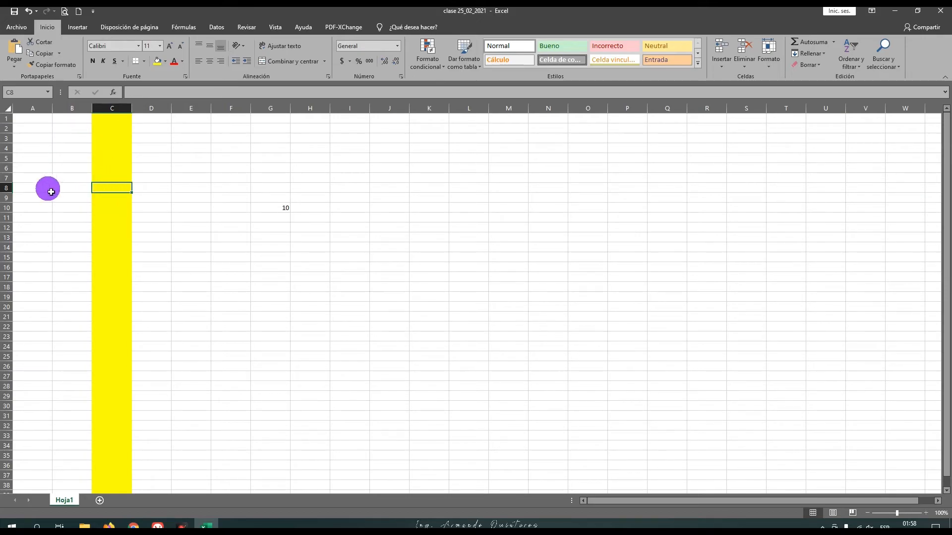
Step: Fill the whole of row 8 with the standard green color
left_click(7, 188)
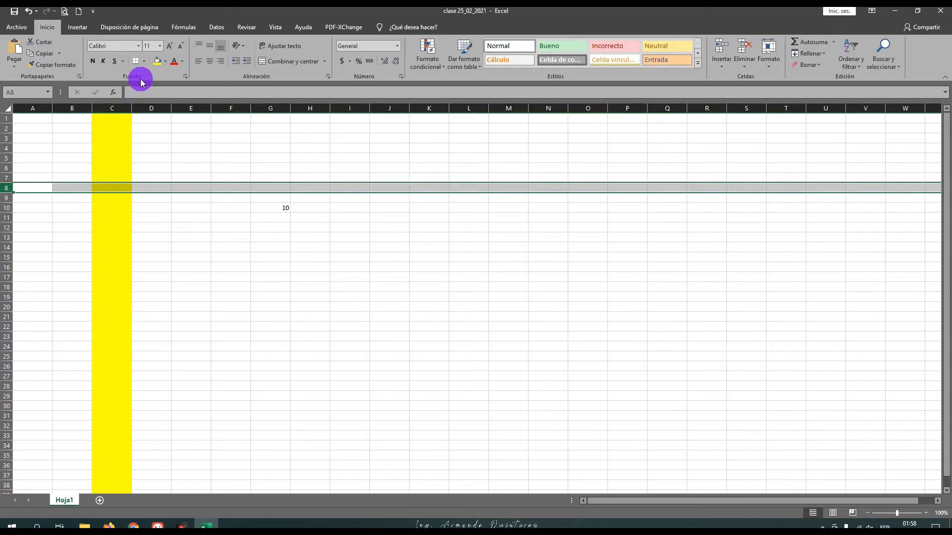
left_click(166, 62)
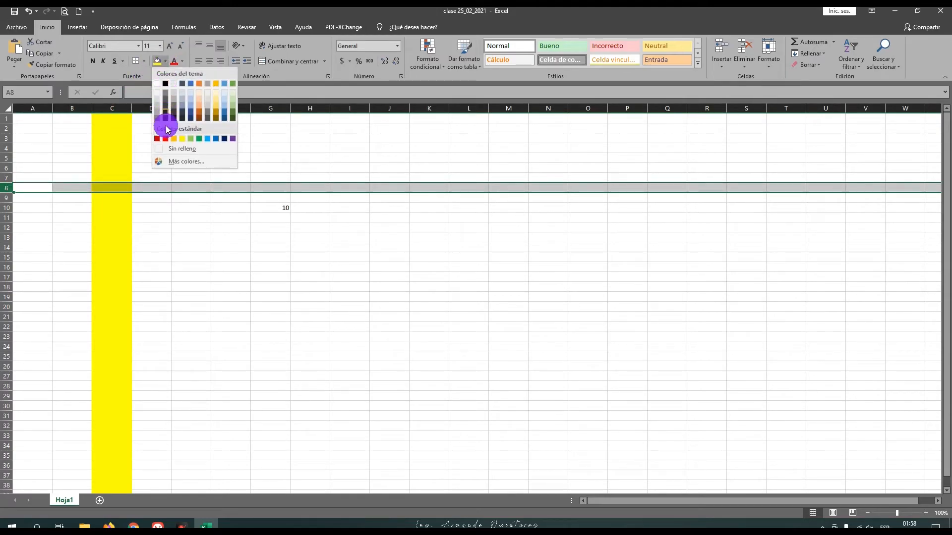
left_click(198, 139)
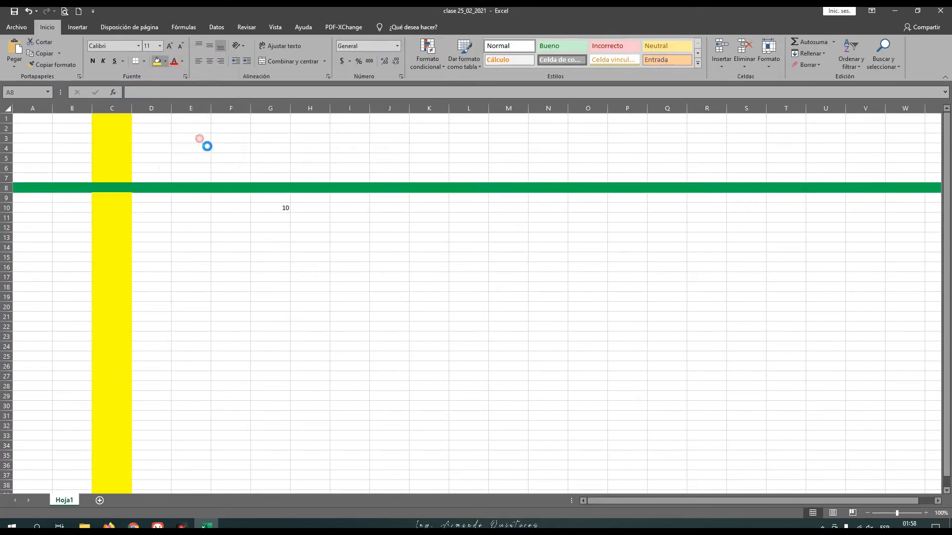
left_click(162, 228)
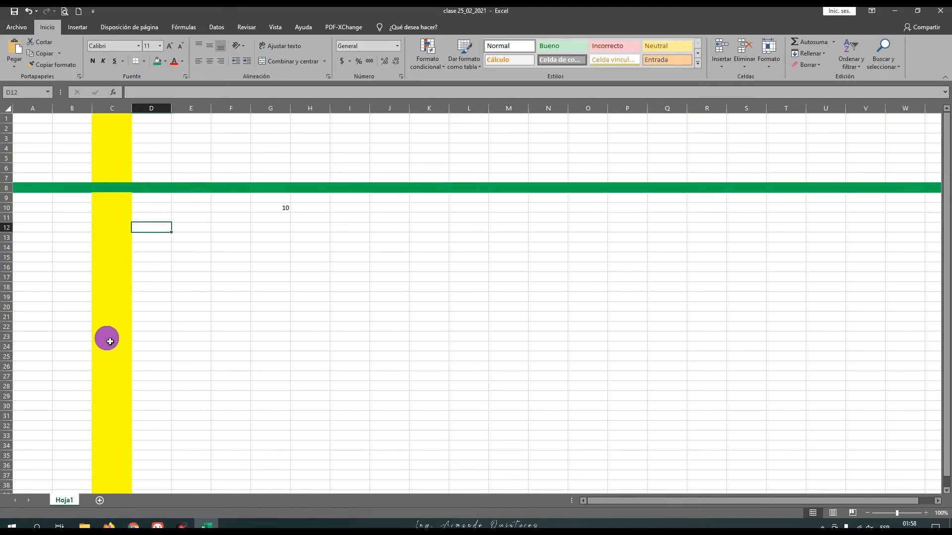
Step: Enter the cell reference C8 as text in cell C8, where the yellow column and green row cross
left_click(110, 191)
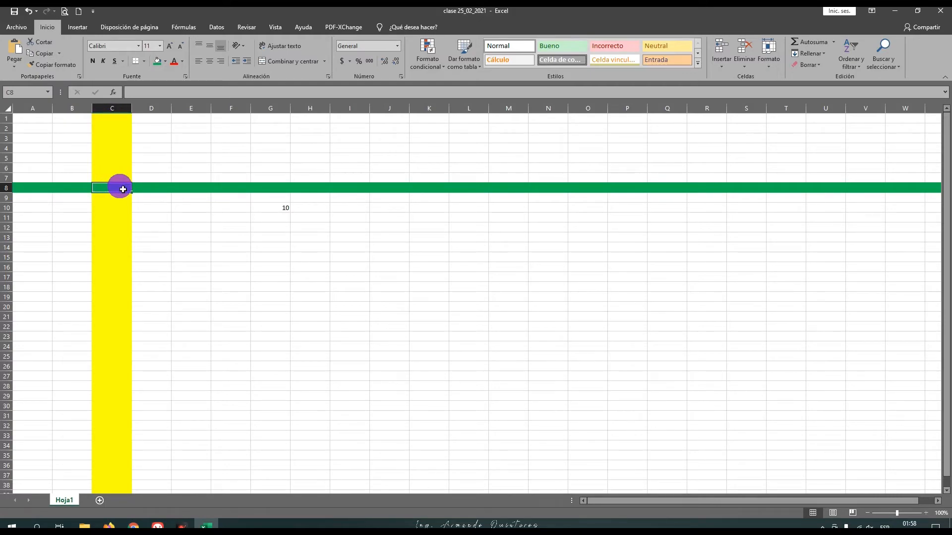
type("C8")
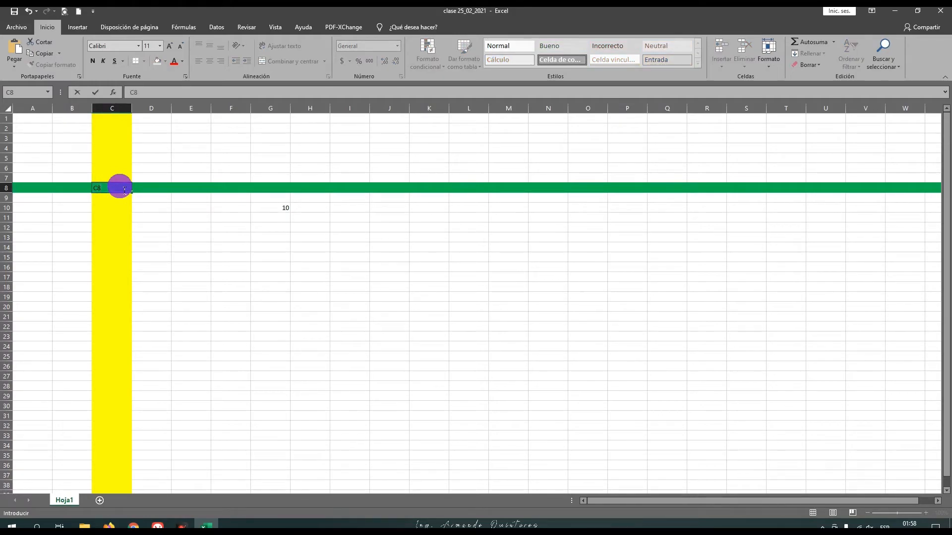
left_click(115, 204)
left_click(117, 189)
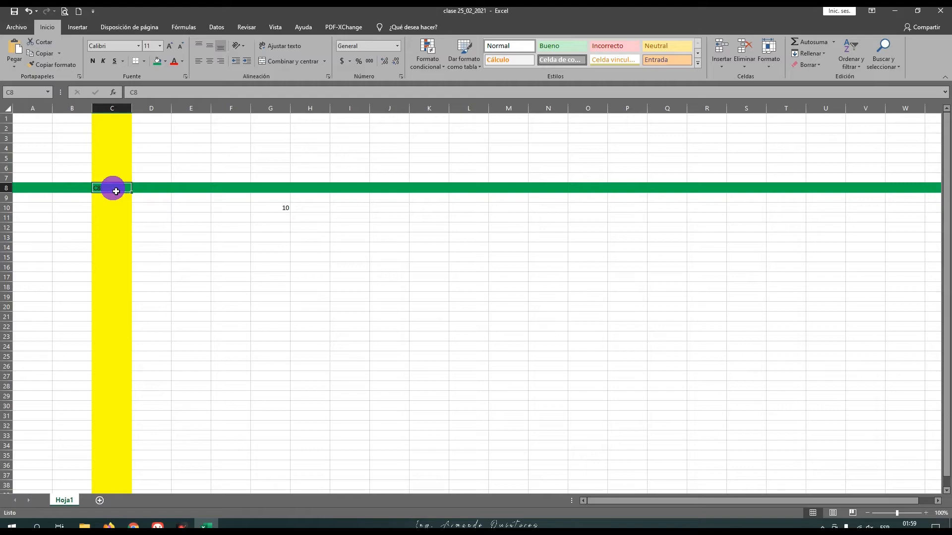
Step: Enter the numbers 1 to 10 down column B, from cell B8 to B17
left_click(82, 189)
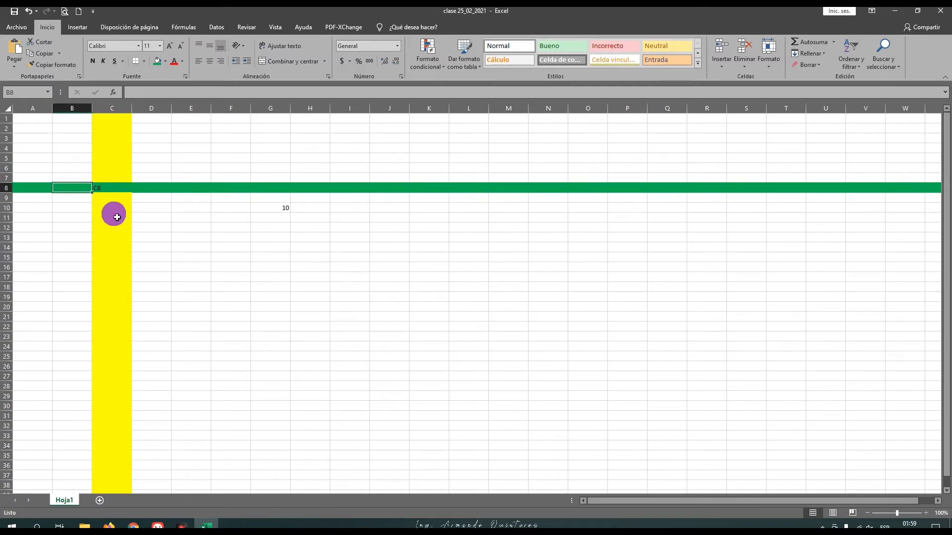
type("1")
left_click(80, 189)
left_click(85, 197)
type("2")
key("Return")
type("3")
key("Return")
type("4")
key("Return")
type("5")
key("Return")
type("6")
key("Return")
type("7")
key("Return")
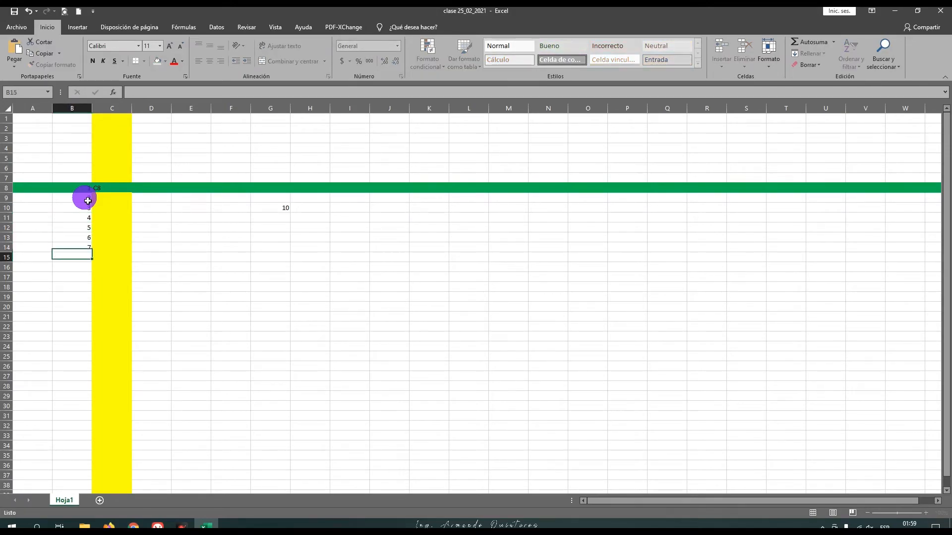
type("8")
key("Return")
type("9")
key("Return")
type("10")
key("Return")
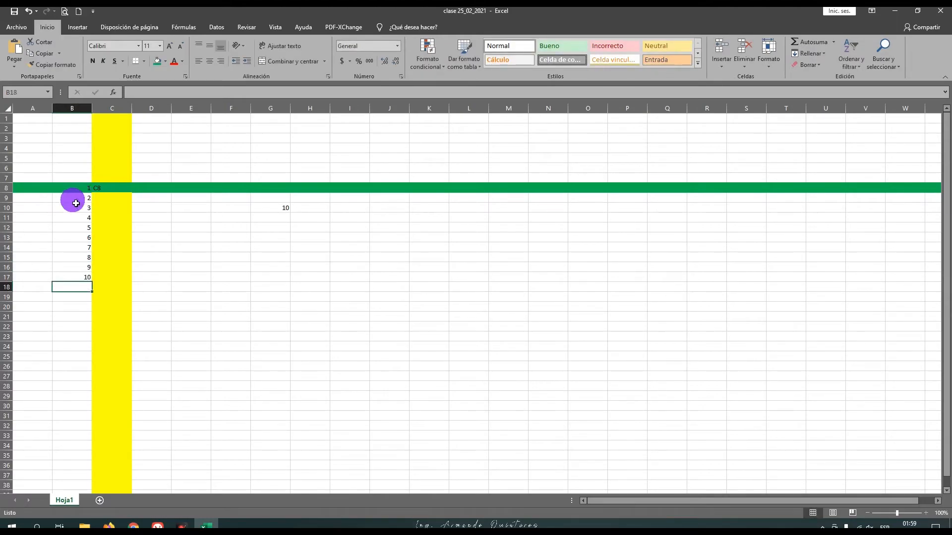
Step: Center the numbers in cells B8 to B17 horizontally
left_click(83, 199)
key("shift+Down")
key("shift+Down")
left_click_drag(80, 189, 81, 277)
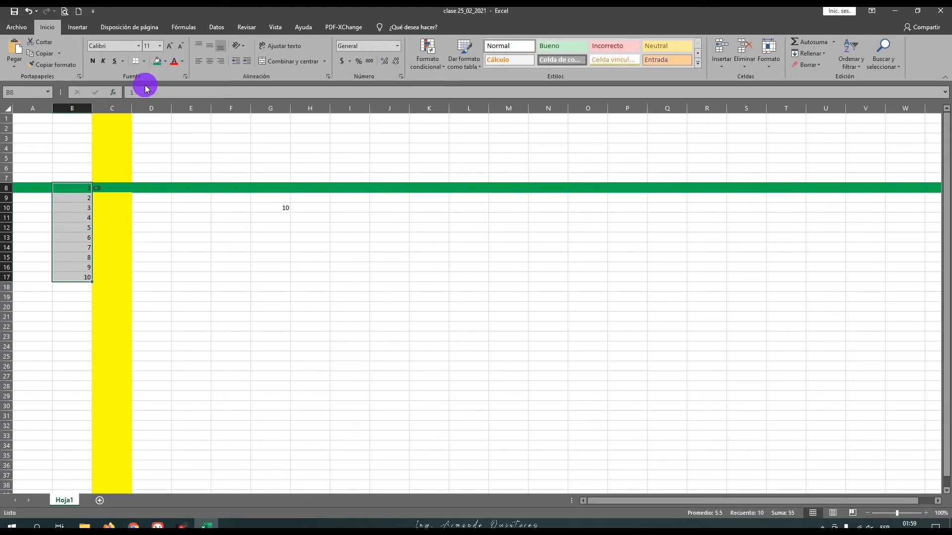
left_click(209, 61)
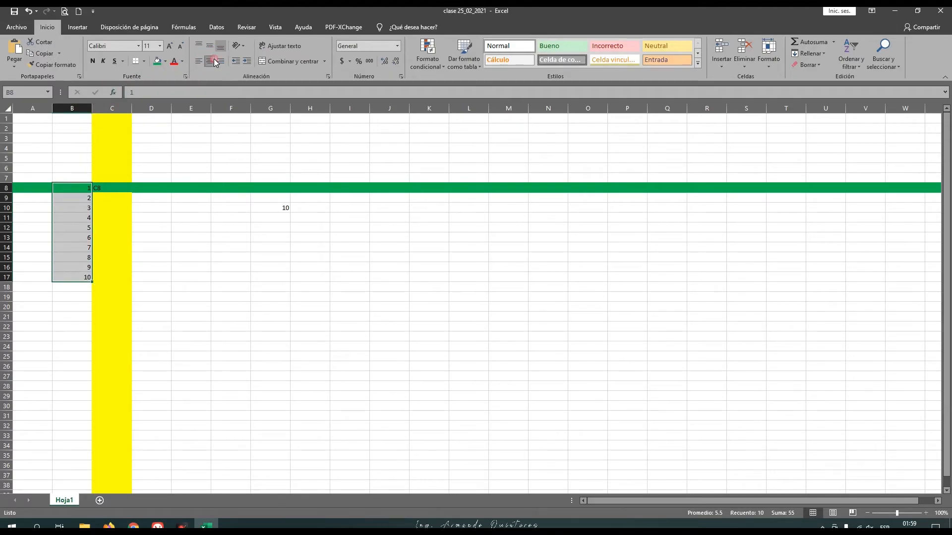
left_click(112, 198)
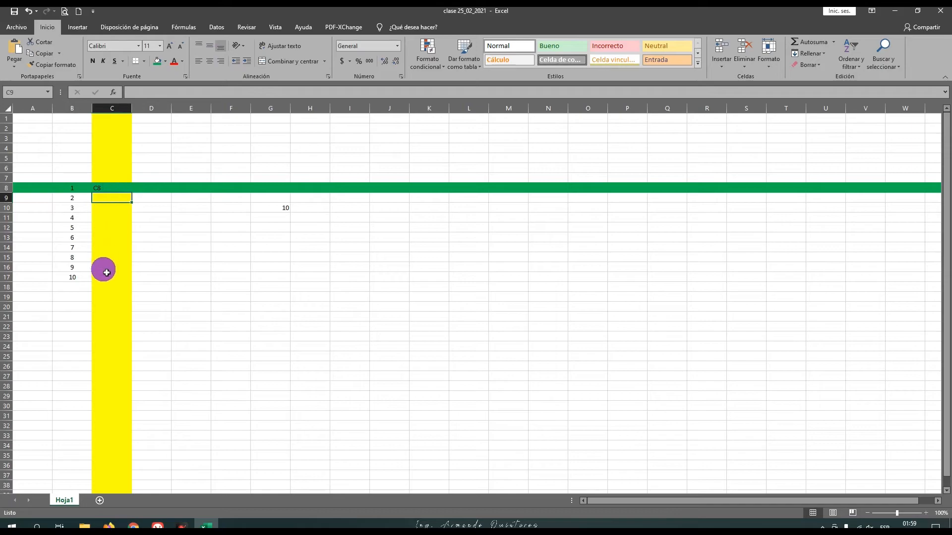
left_click(109, 188)
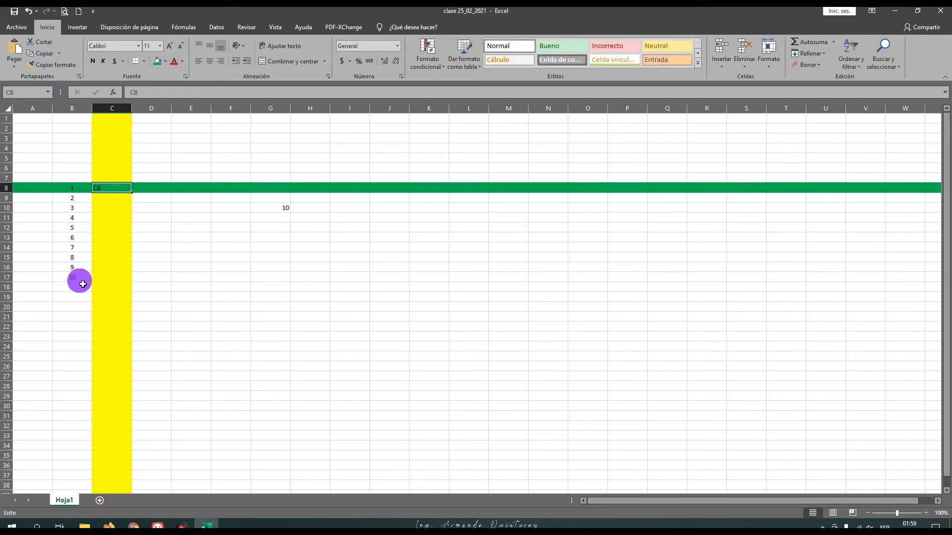
Step: Write RANGO:C8 in cell C17, beside the number 10
left_click(109, 281)
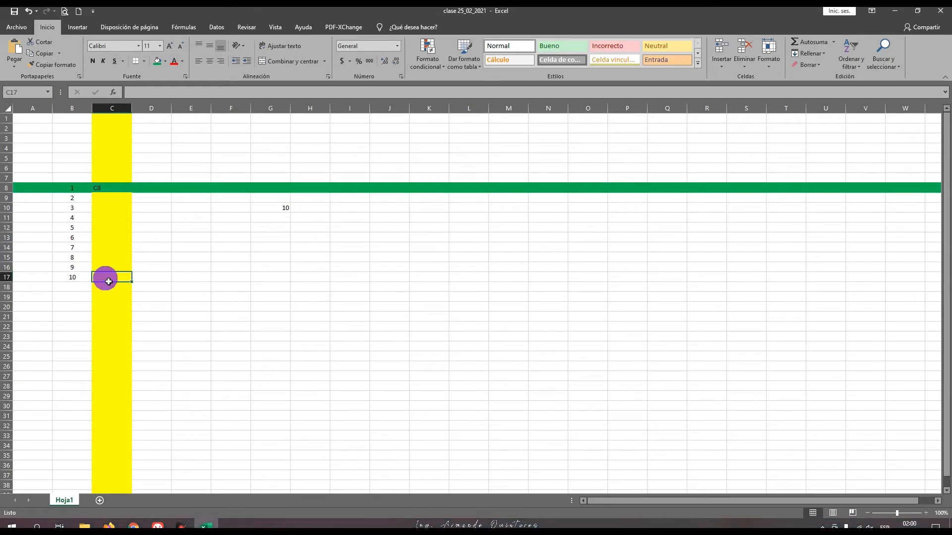
type("r")
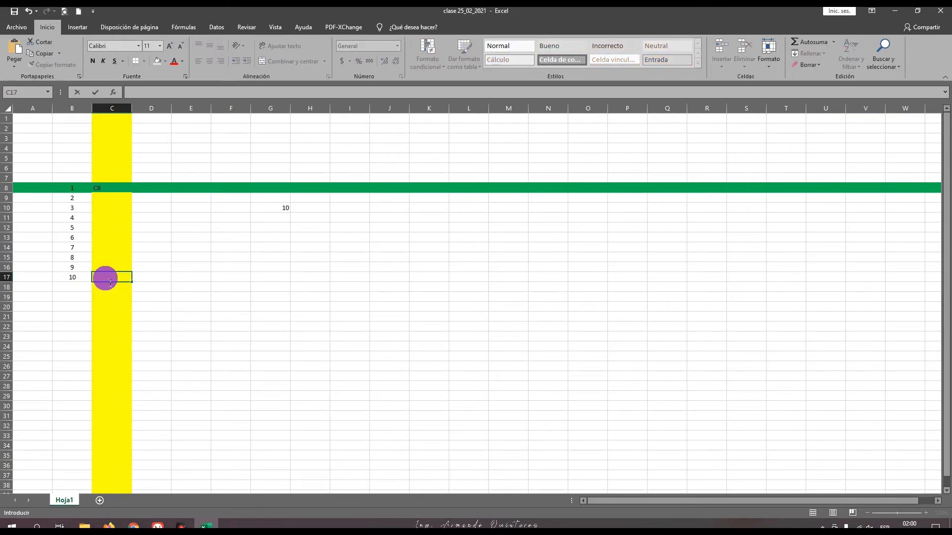
type("RANGO:")
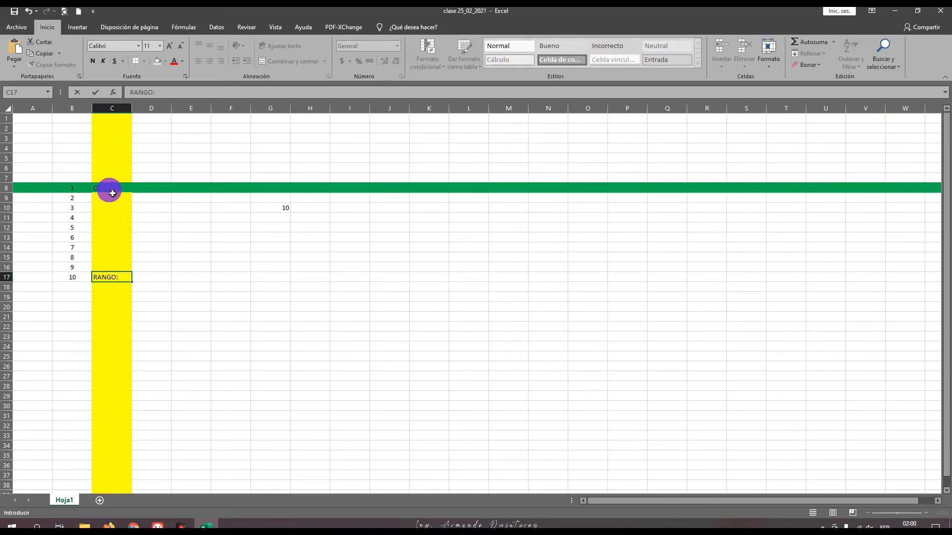
type("C8")
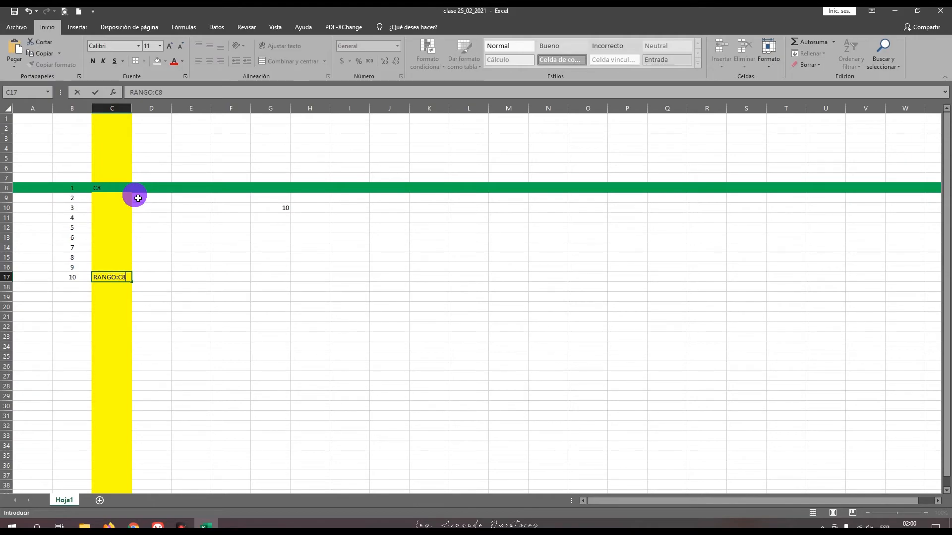
Step: Remove the RANGO: prefix from the text in cell C17 and complete it as the range C8:C17
left_click_drag(112, 278, 92, 277)
key("BackSpace")
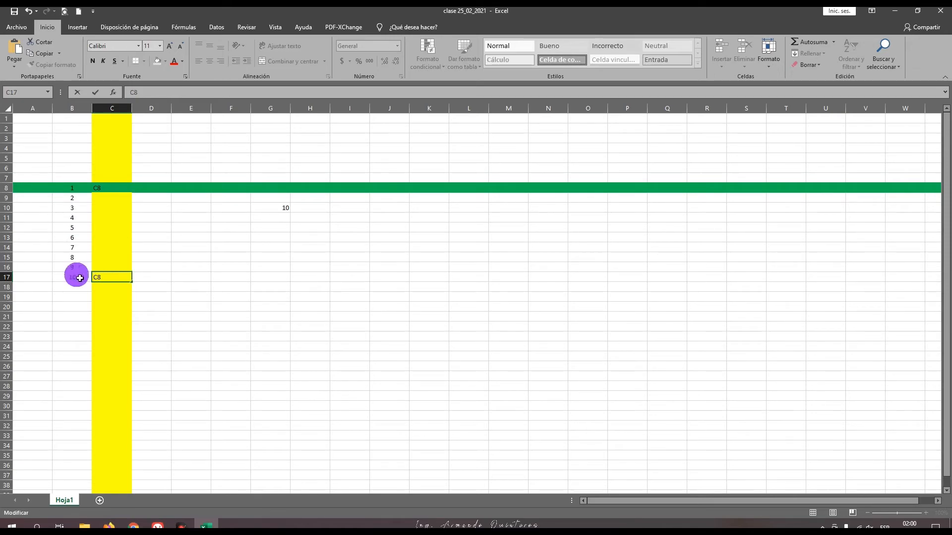
left_click(111, 280)
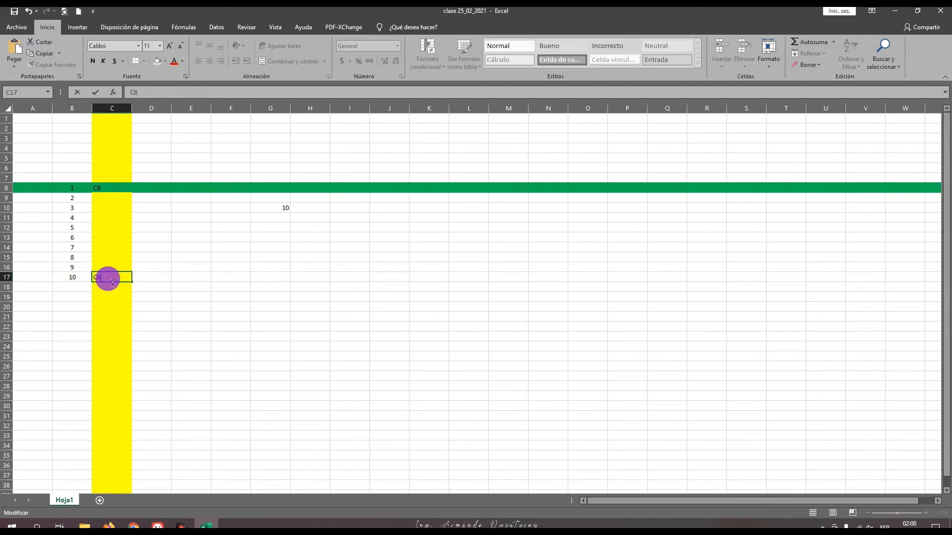
type(":")
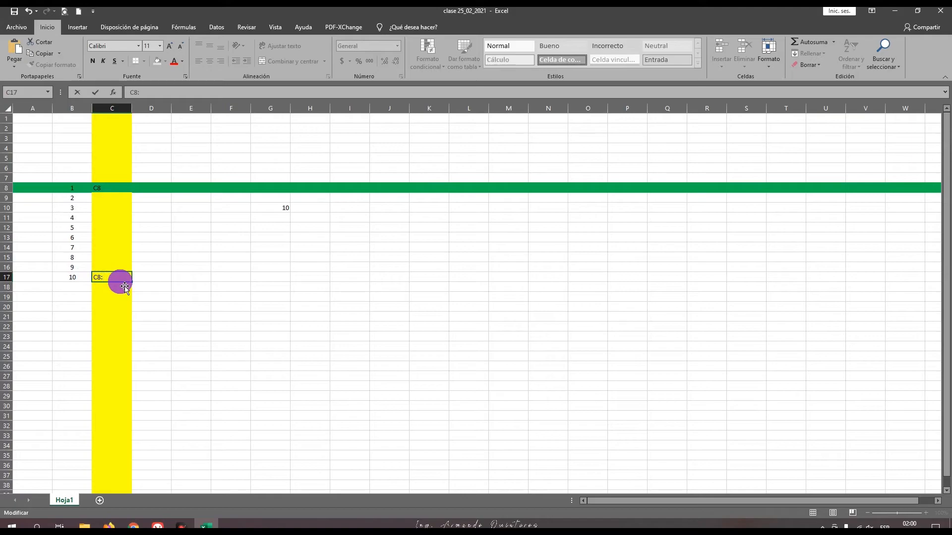
type("17")
left_click(119, 278)
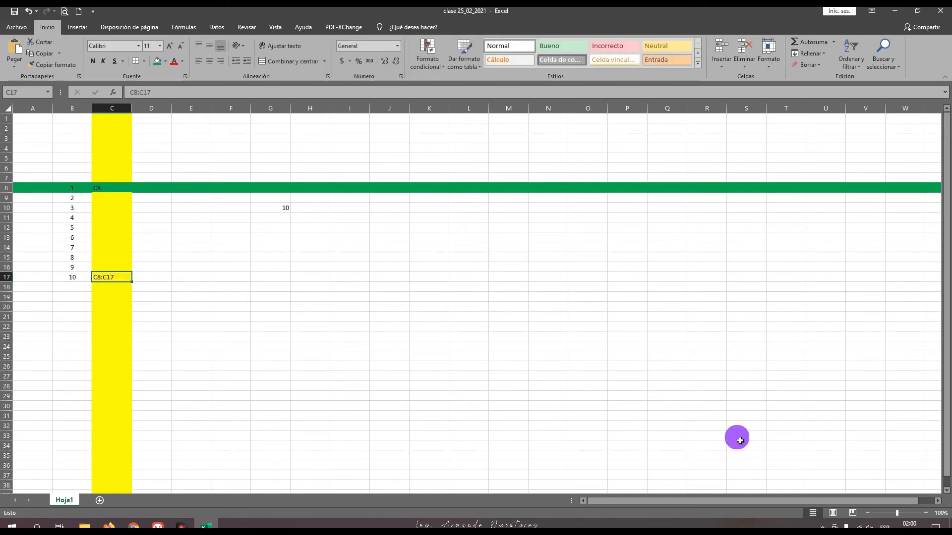
Step: Zoom the sheet in to 226% and examine the start cell C8 and end cell C17 of the written range
left_click(908, 514)
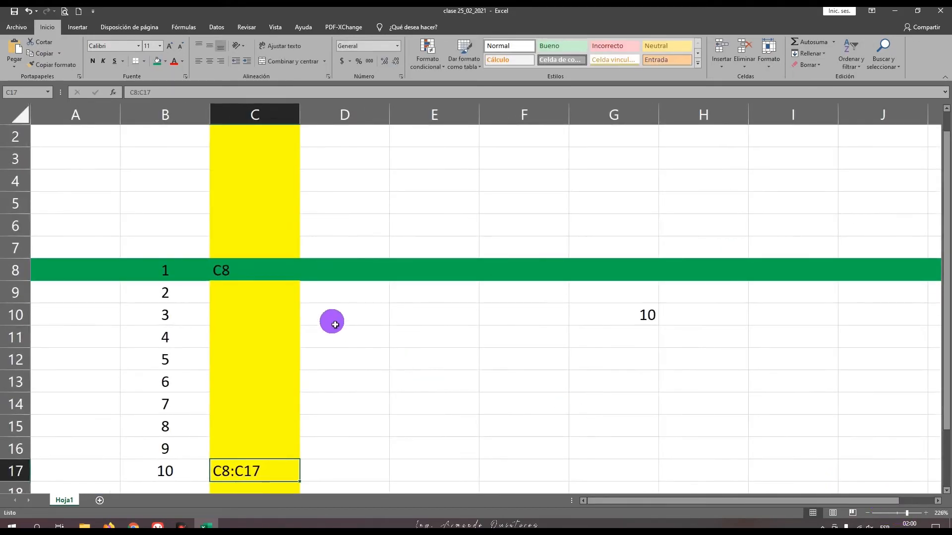
scroll(335, 322, "down", 1)
scroll(331, 319, "down", 1)
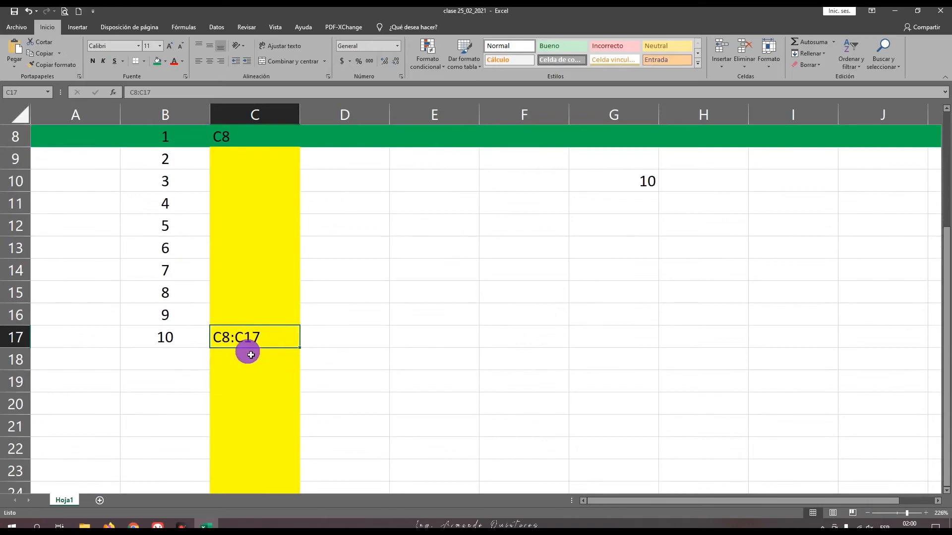
scroll(261, 263, "up", 1)
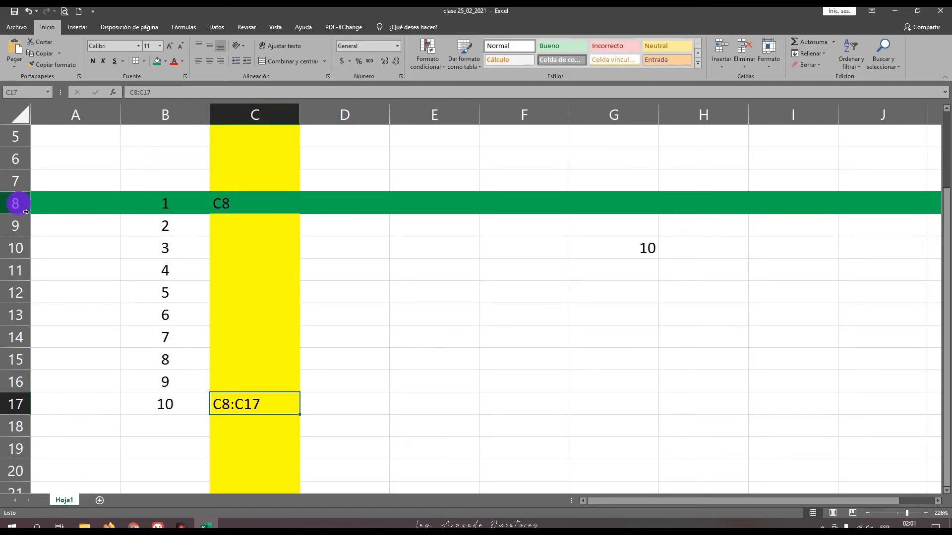
left_click(229, 207)
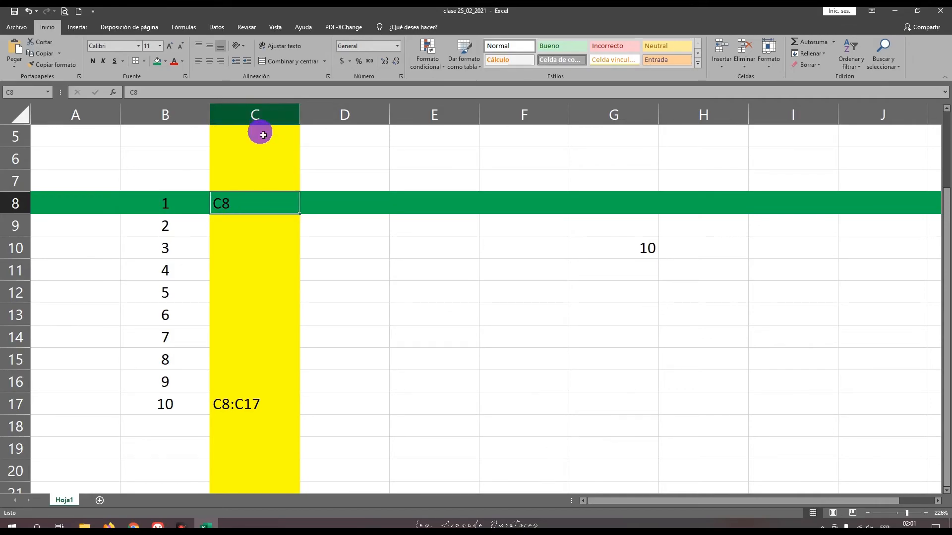
left_click(250, 412)
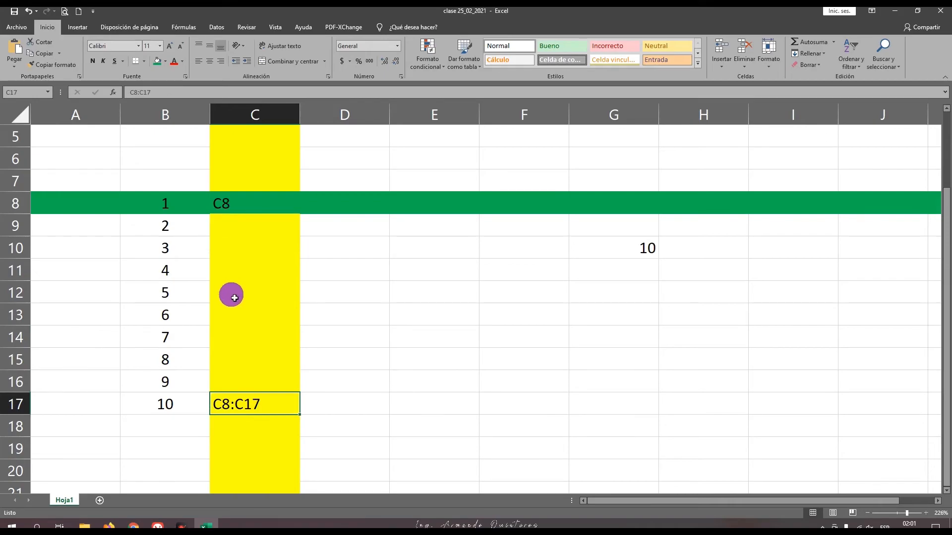
Step: Select cells C8, B17 and C17 in turn to examine where the range written in column C starts and ends
left_click(235, 204)
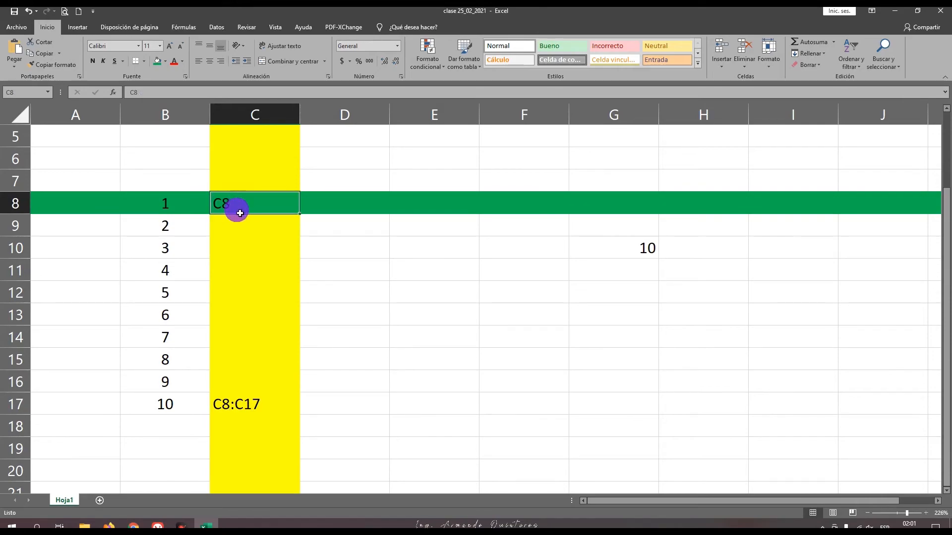
left_click(179, 411)
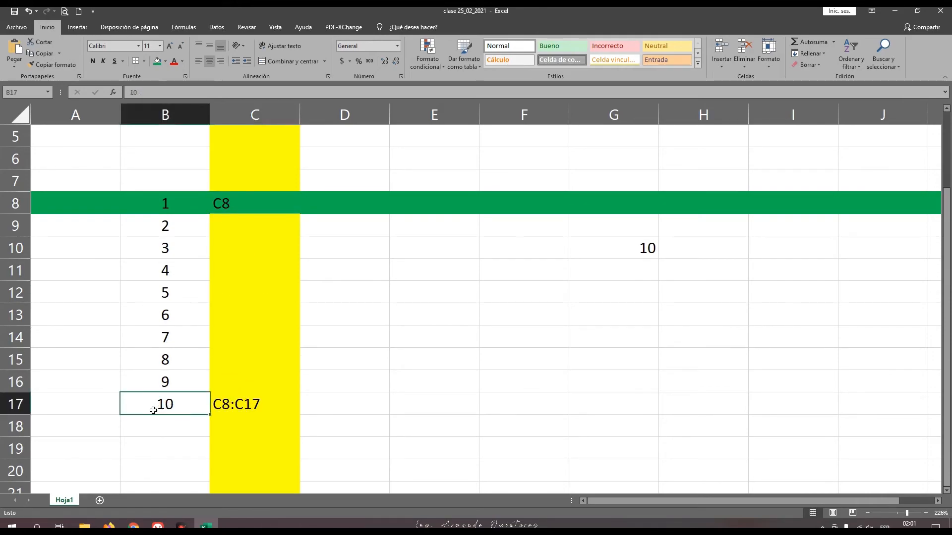
left_click(250, 410)
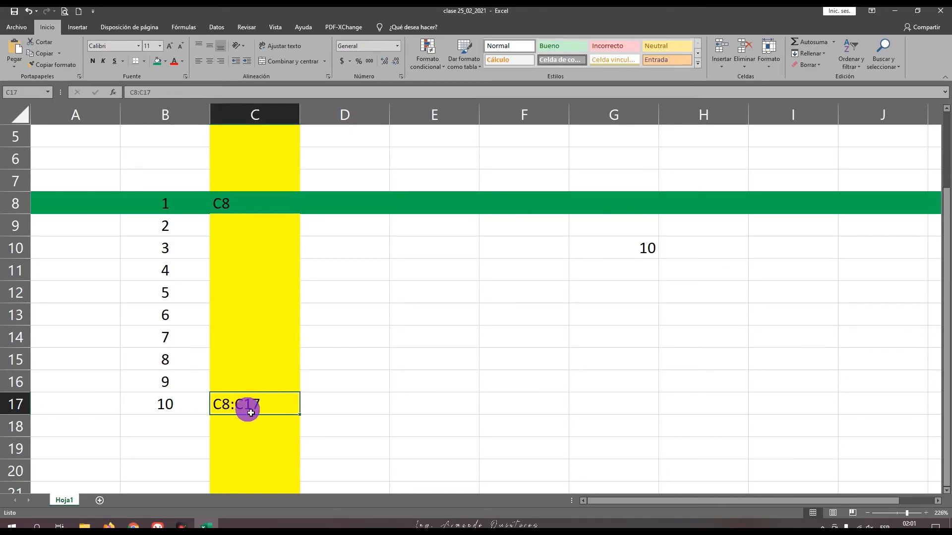
scroll(242, 402, "down", 1)
scroll(242, 401, "up", 1)
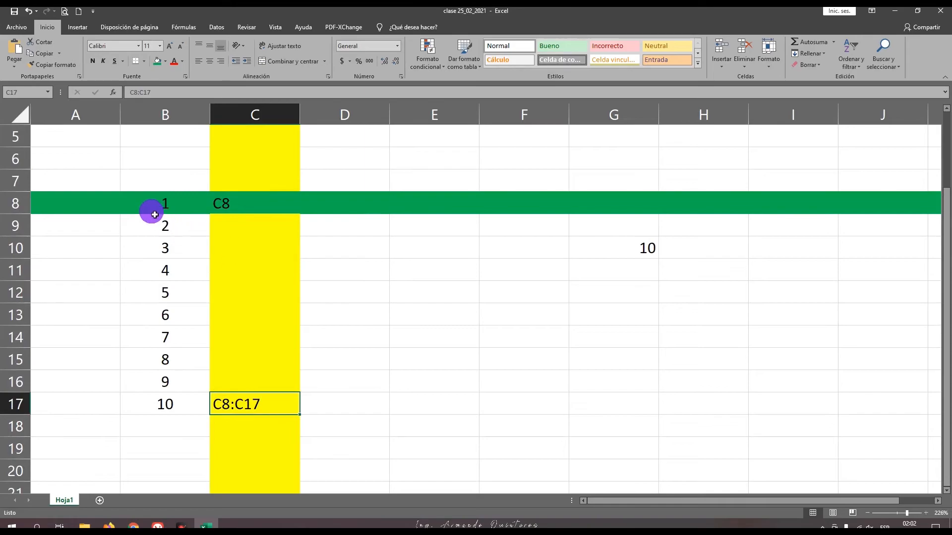
Step: Move the active cell from A8 along the green row to G8 and down column G to G15
left_click(87, 205)
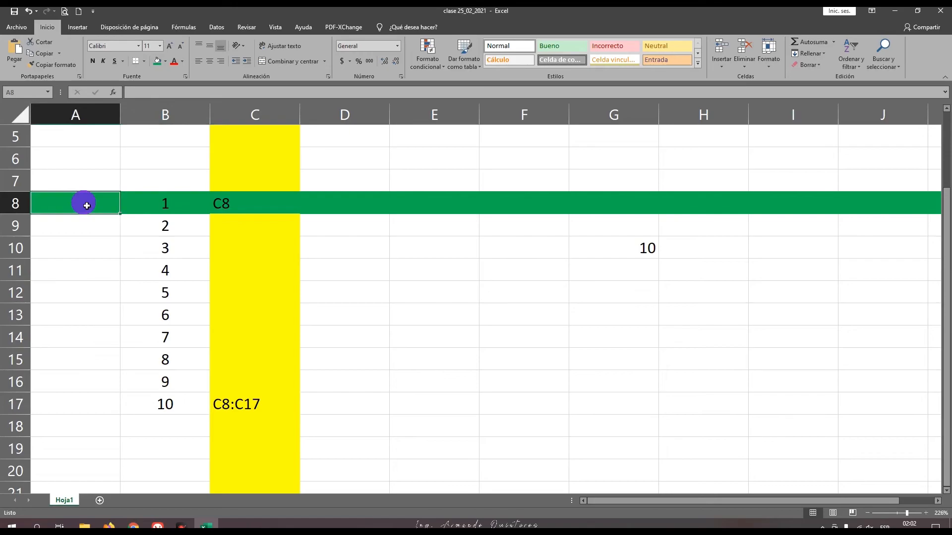
key("Right")
key("Right")
key("Right")
key("Right")
key("Right")
key("Right")
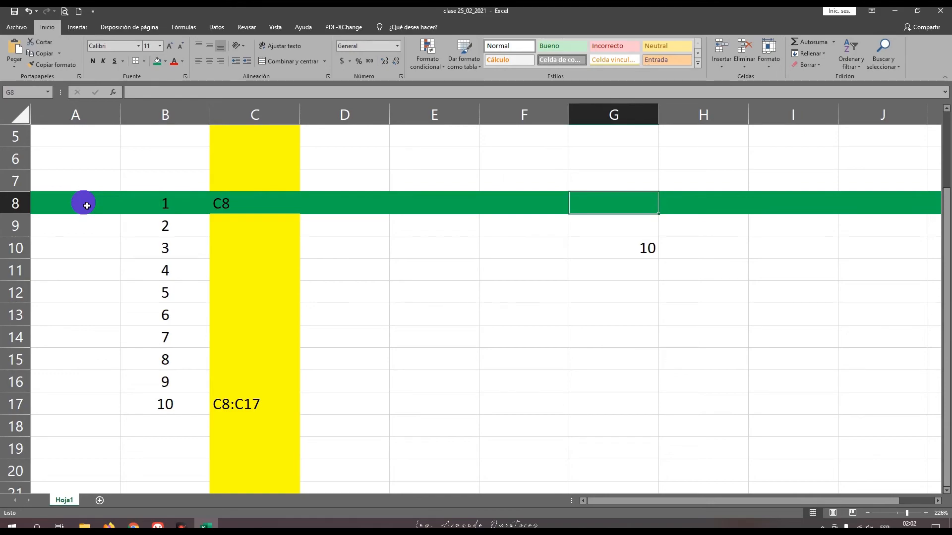
key("Down")
key("Down")
key("Down")
key("Down")
key("Down")
key("Down")
key("Down")
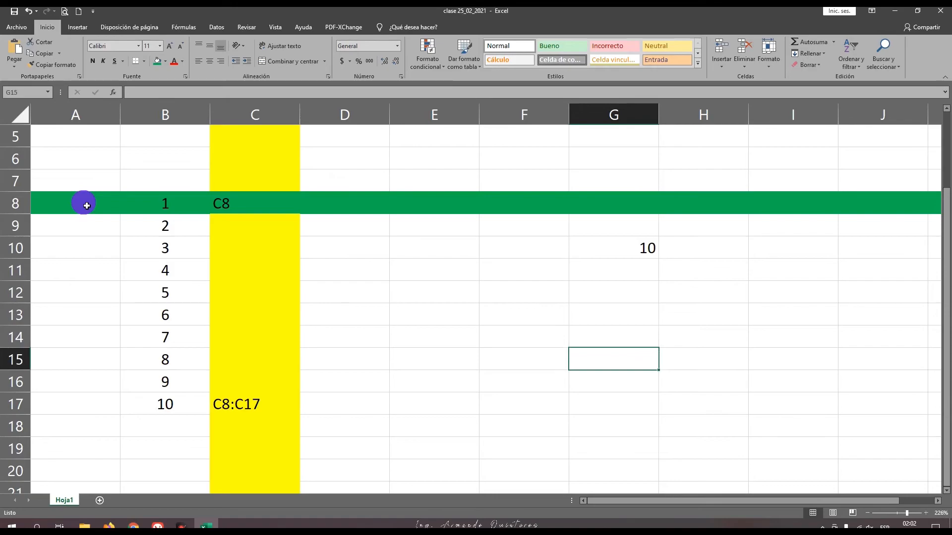
Step: Move the active cell back and forth along row 15 and up and down column F, finishing on F17
key("Left")
key("Left")
key("Left")
key("Left")
key("Left")
key("Right")
key("Right")
key("Right")
key("Right")
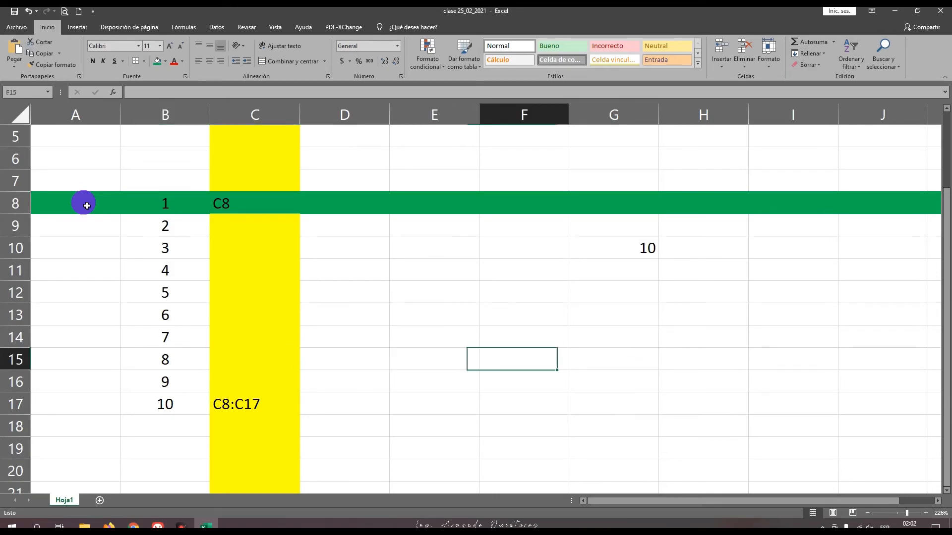
key("Up")
key("Up")
key("Up")
key("Up")
key("Down")
key("Down")
key("Down")
key("Down")
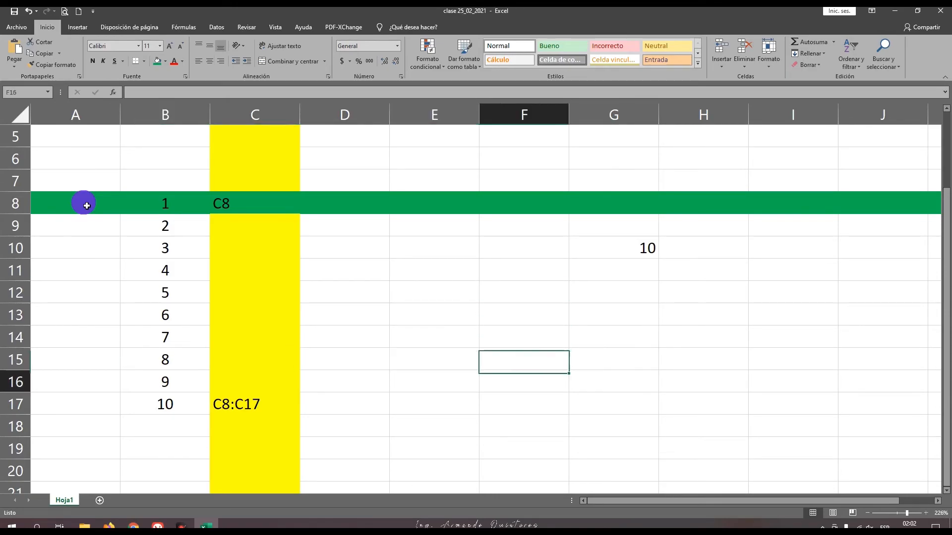
key("Down")
key("Down")
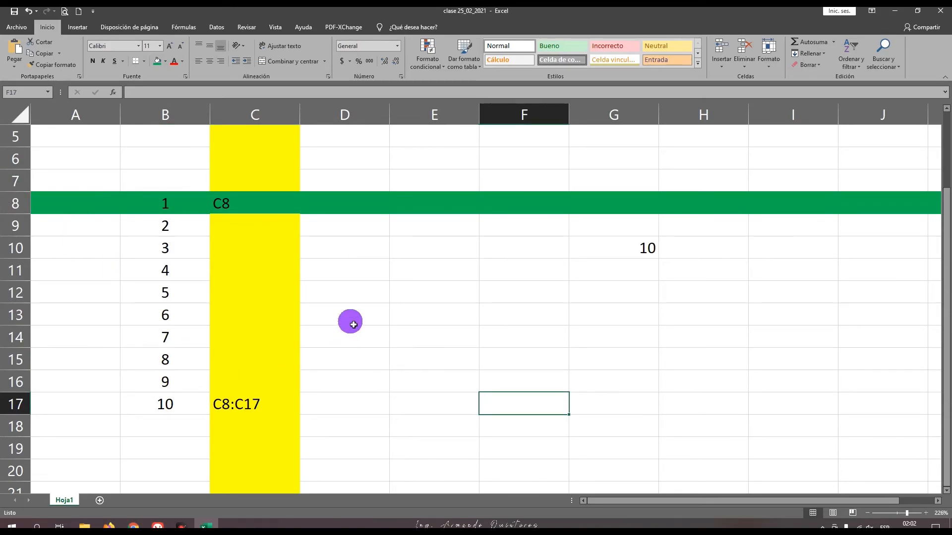
Step: Zoom the sheet out to 160% and return to its first rows
scroll(446, 342, "up", 2)
left_click(867, 513)
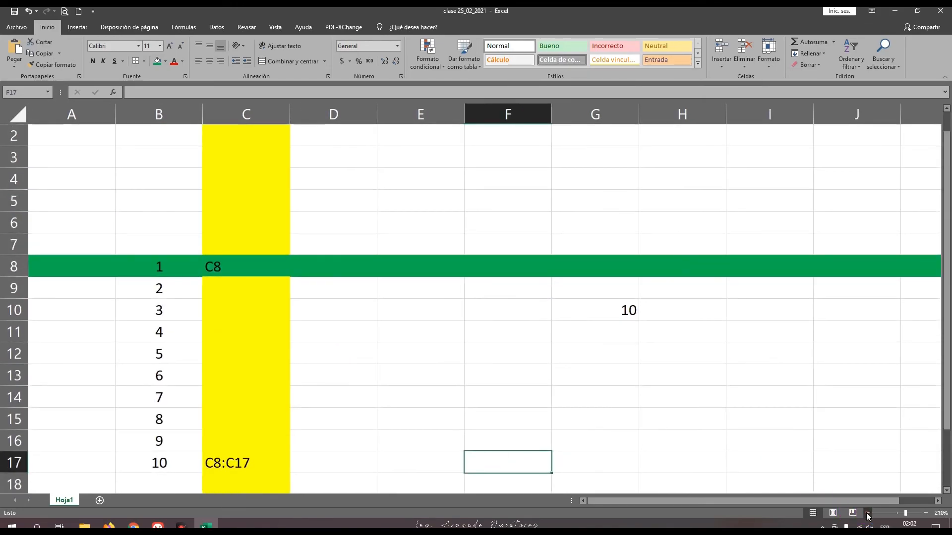
left_click(867, 513)
scroll(449, 345, "down", 1)
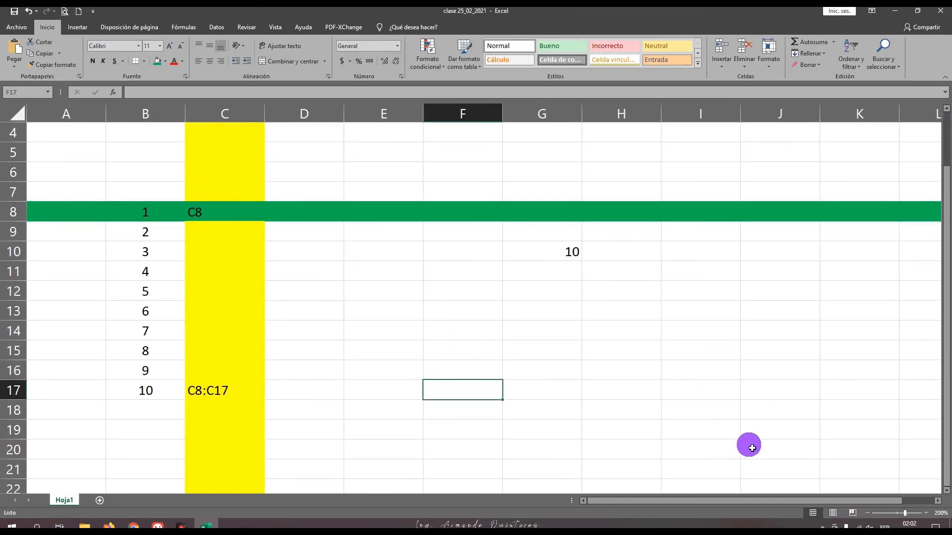
left_click(869, 514)
left_click(868, 514)
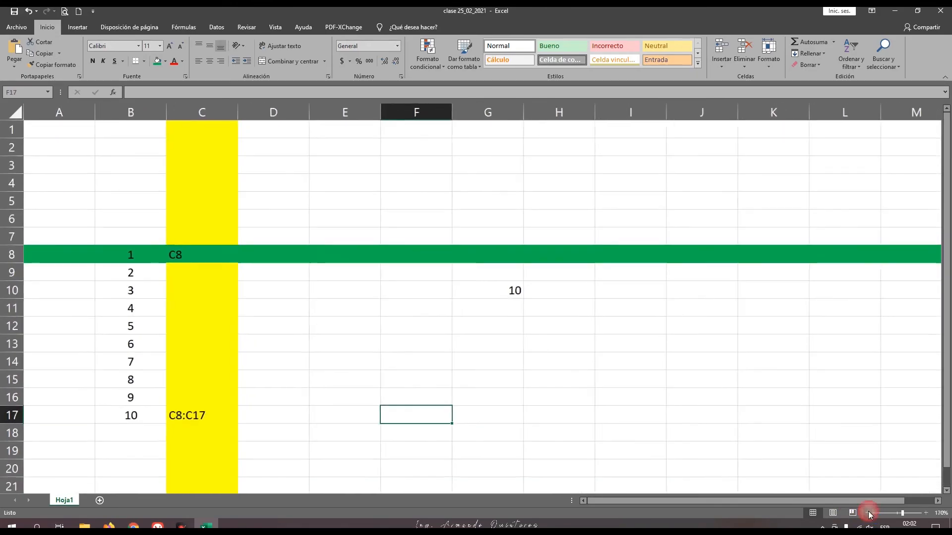
left_click(869, 514)
scroll(506, 339, "down", 2)
scroll(507, 340, "up", 2)
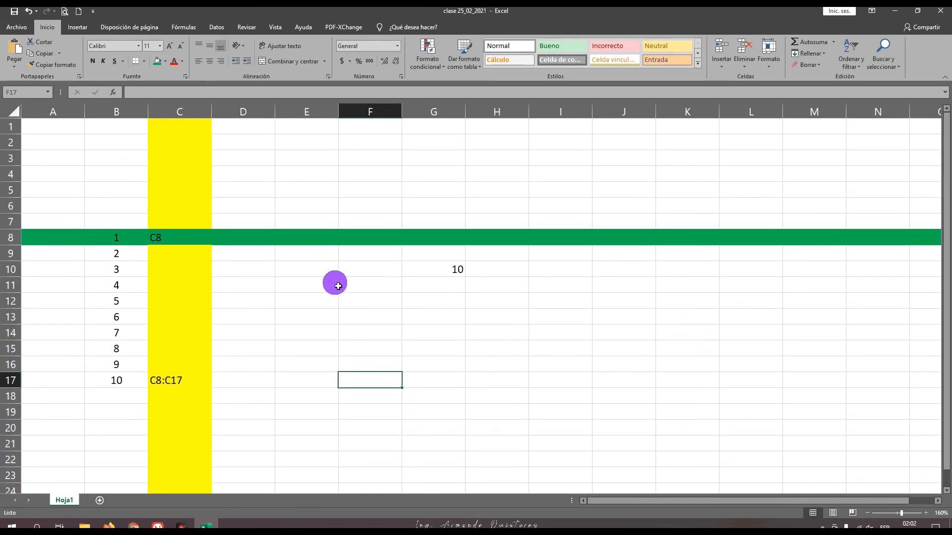
scroll(330, 291, "down", 1)
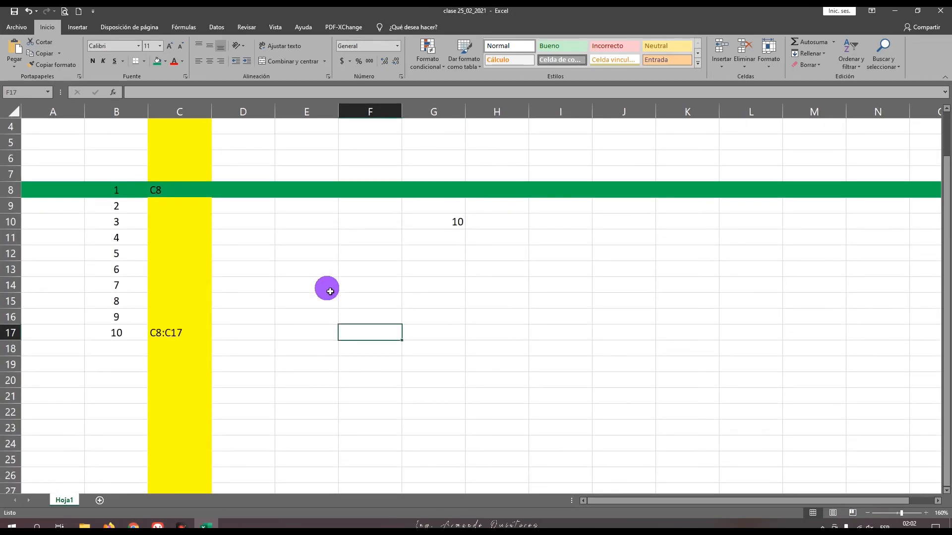
scroll(330, 291, "up", 1)
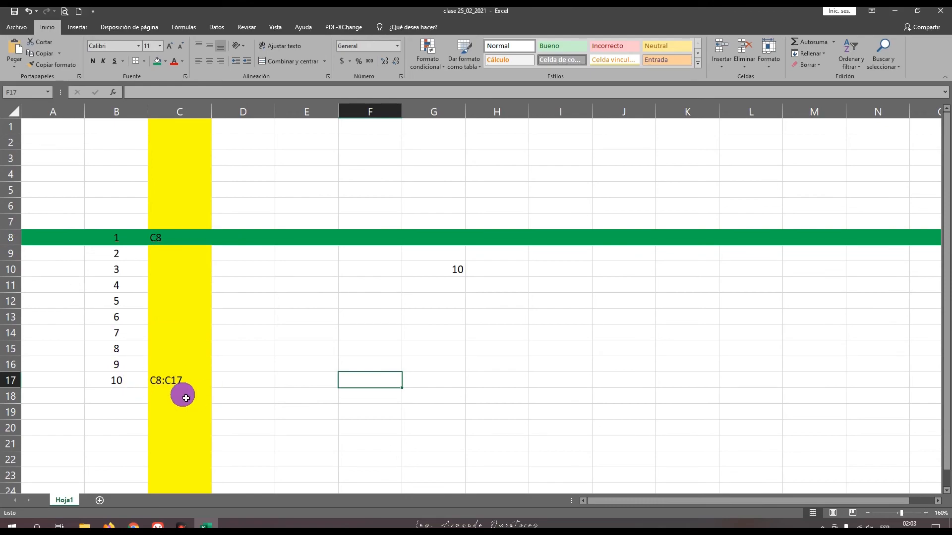
Step: Select cell C8, close the workbook with its changes saved, and close the Documents folder window
left_click(169, 242)
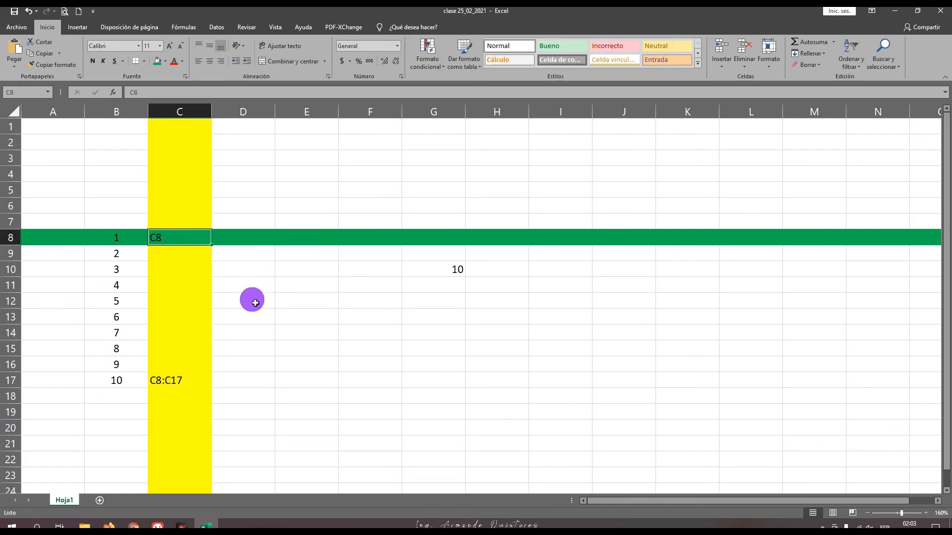
left_click(944, 13)
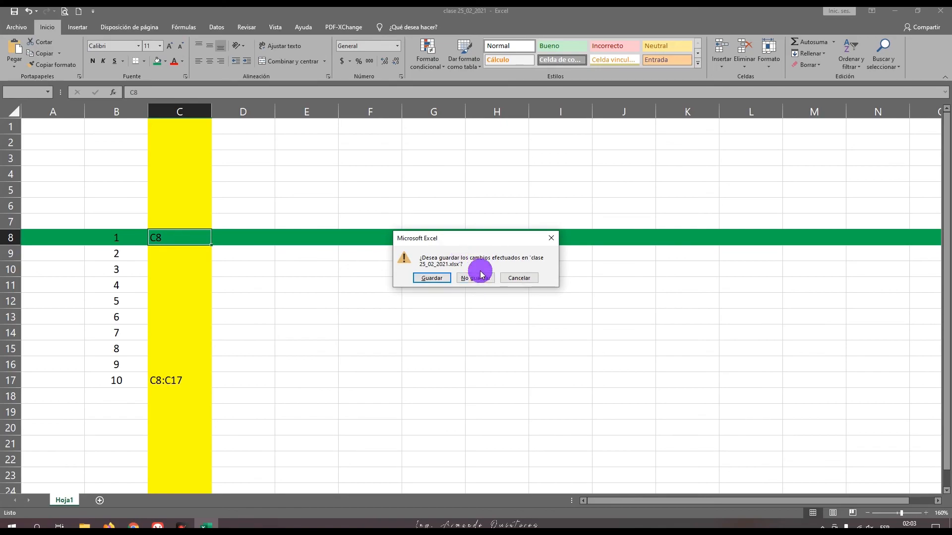
left_click(438, 280)
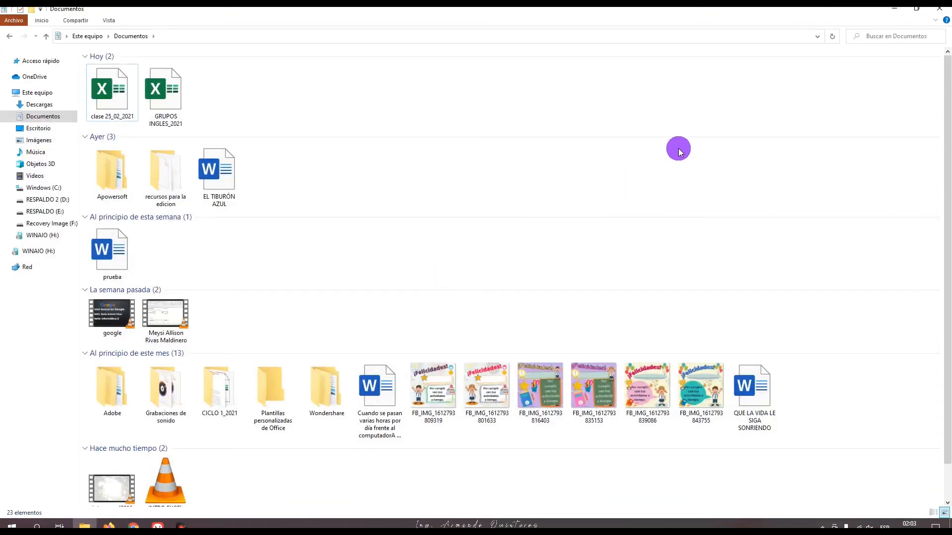
left_click(940, 8)
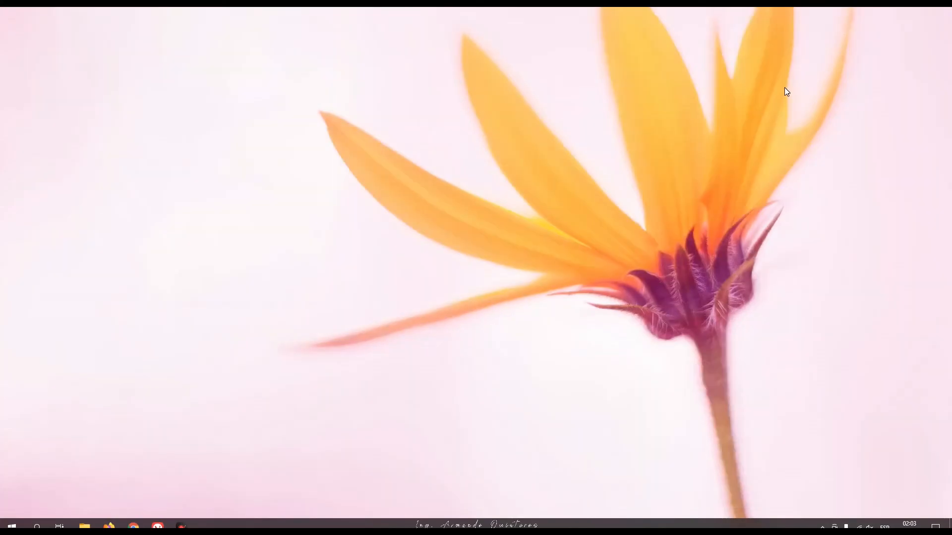
Step: Reopen the workbook clase 25_02_2021 from the Documents folder in File Explorer
left_click(90, 525)
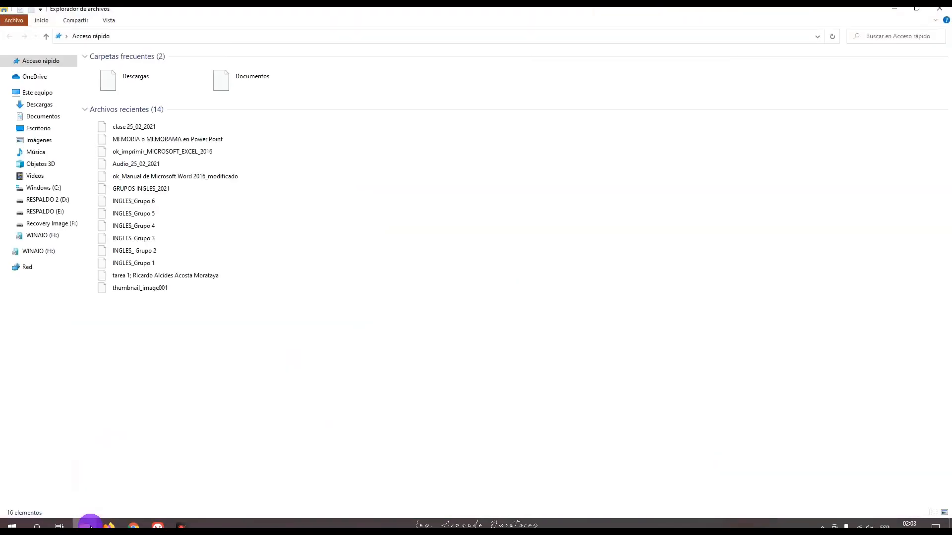
left_click(42, 117)
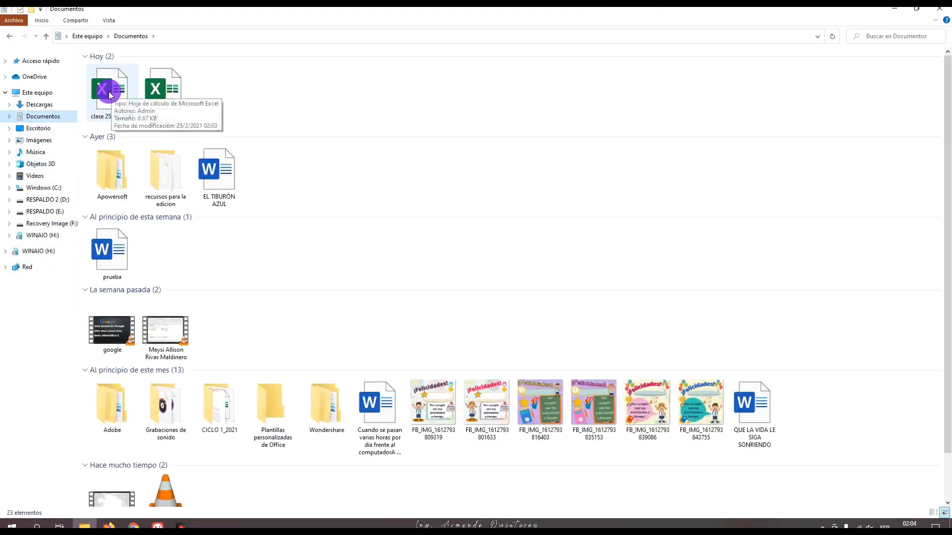
left_click(110, 112)
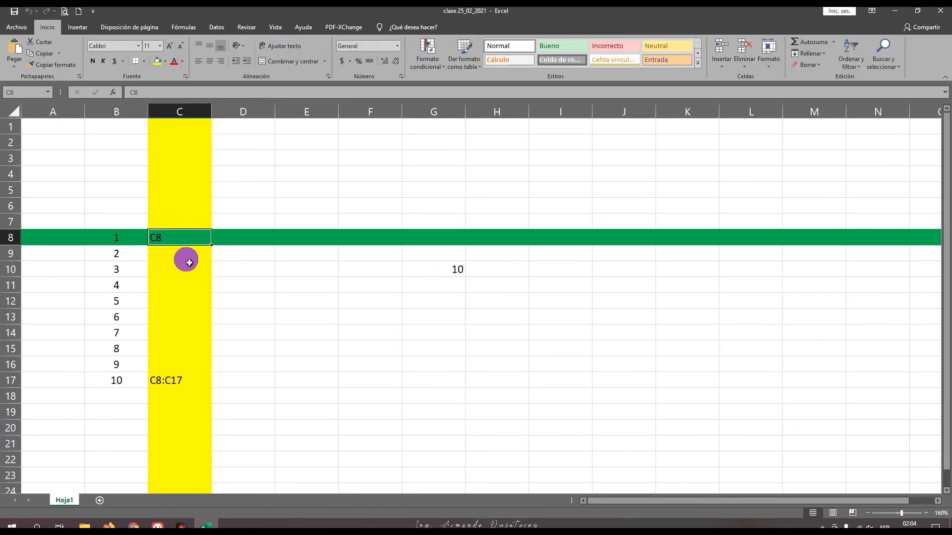
Step: Review the saved contents of the reopened sheet, selecting cells D8 and C8 and the range B8:C8
scroll(208, 354, "down", 3)
scroll(167, 250, "up", 3)
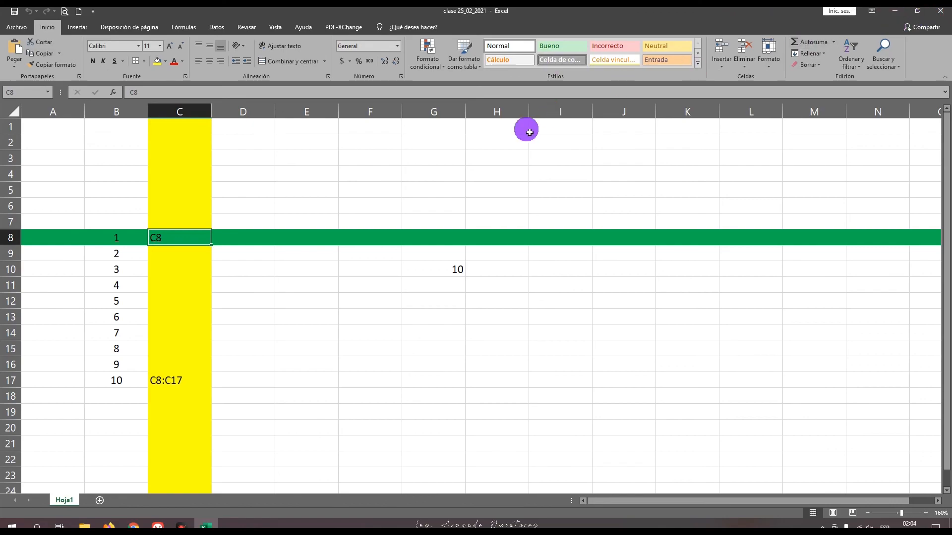
scroll(201, 296, "down", 2)
scroll(203, 297, "up", 2)
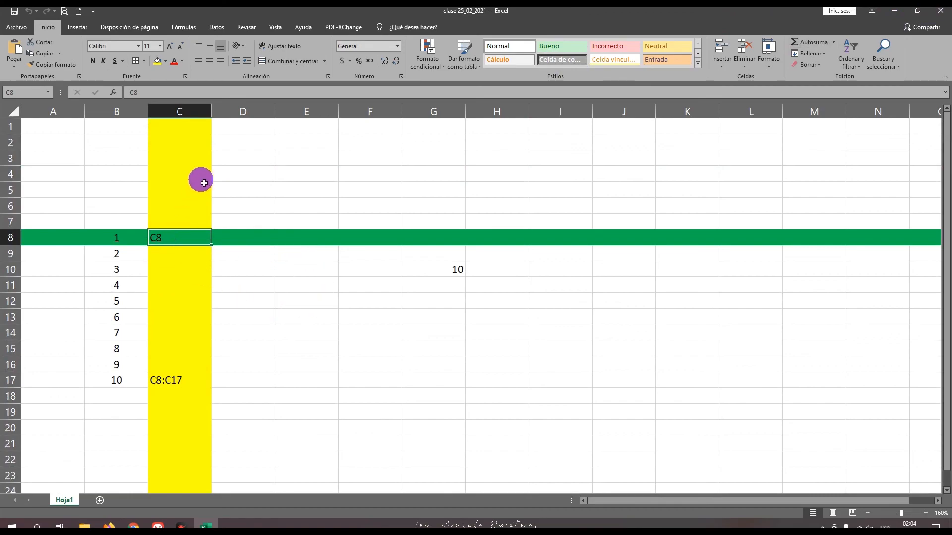
left_click(231, 240)
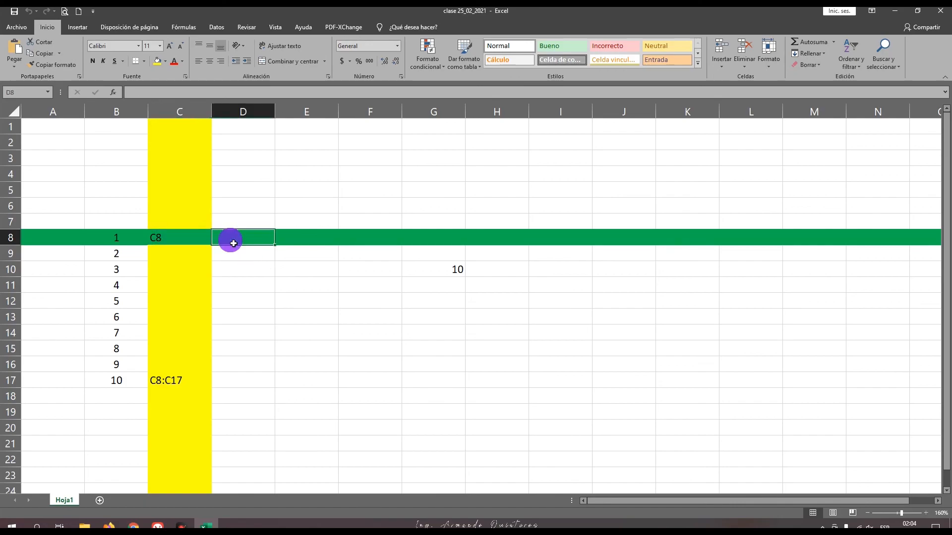
left_click(196, 240)
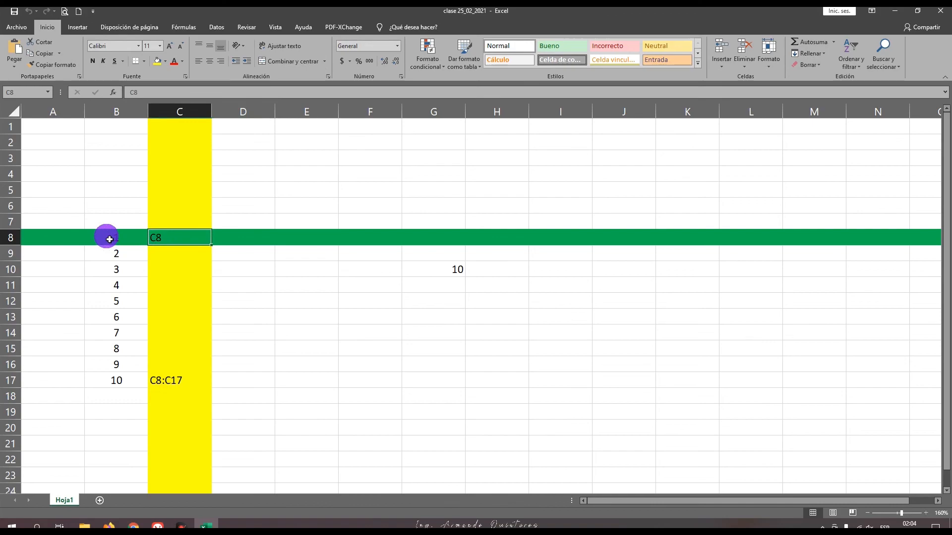
left_click_drag(110, 239, 165, 239)
right_click(165, 239)
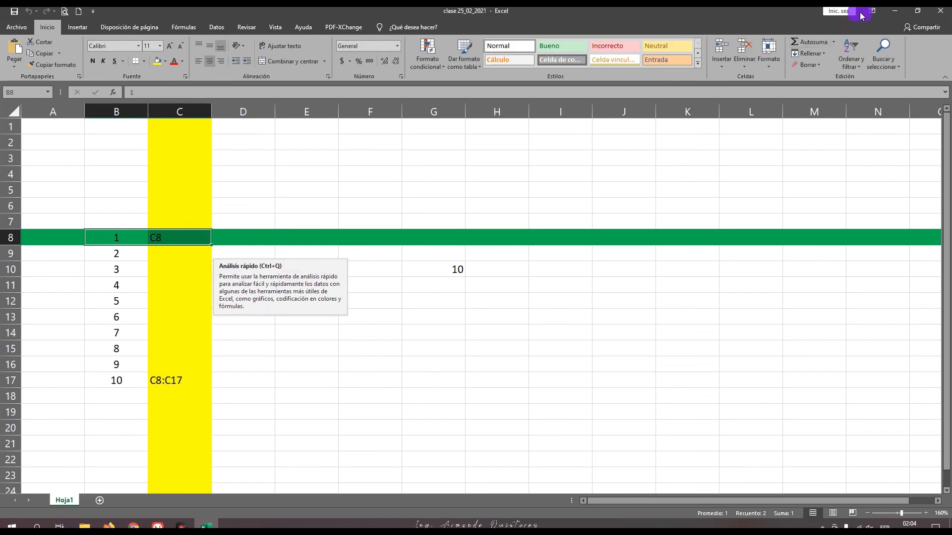
Step: Close the reopened workbook and the Documents folder window to return to the desktop
left_click(940, 11)
left_click(504, 201)
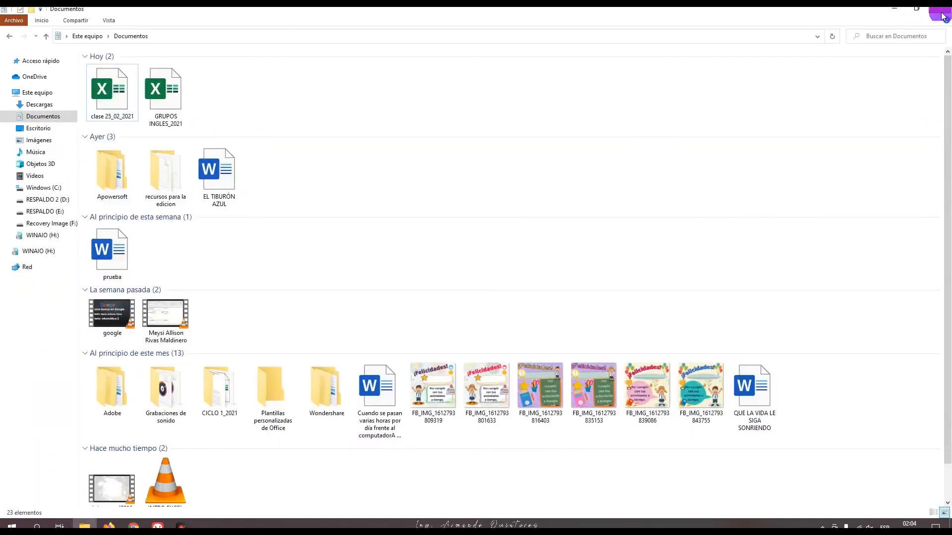
left_click(941, 10)
left_click(453, 210)
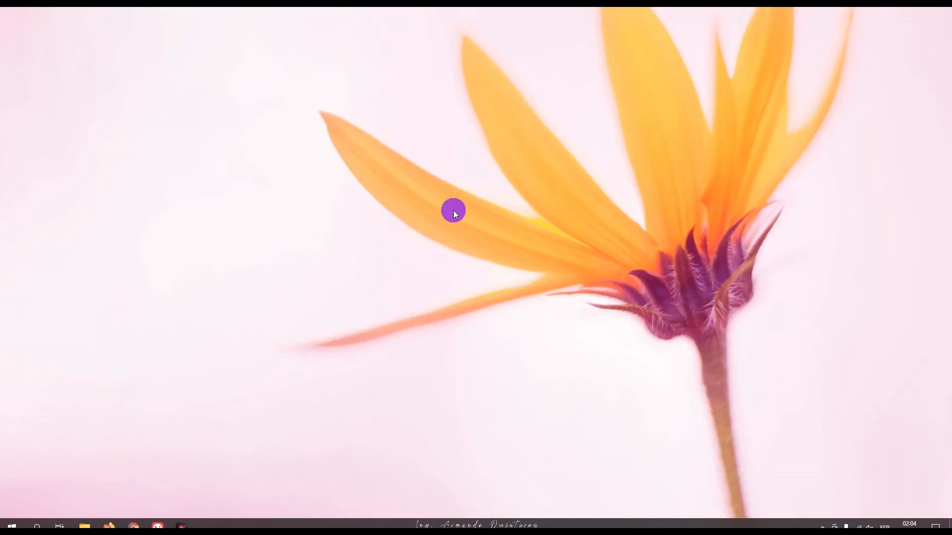